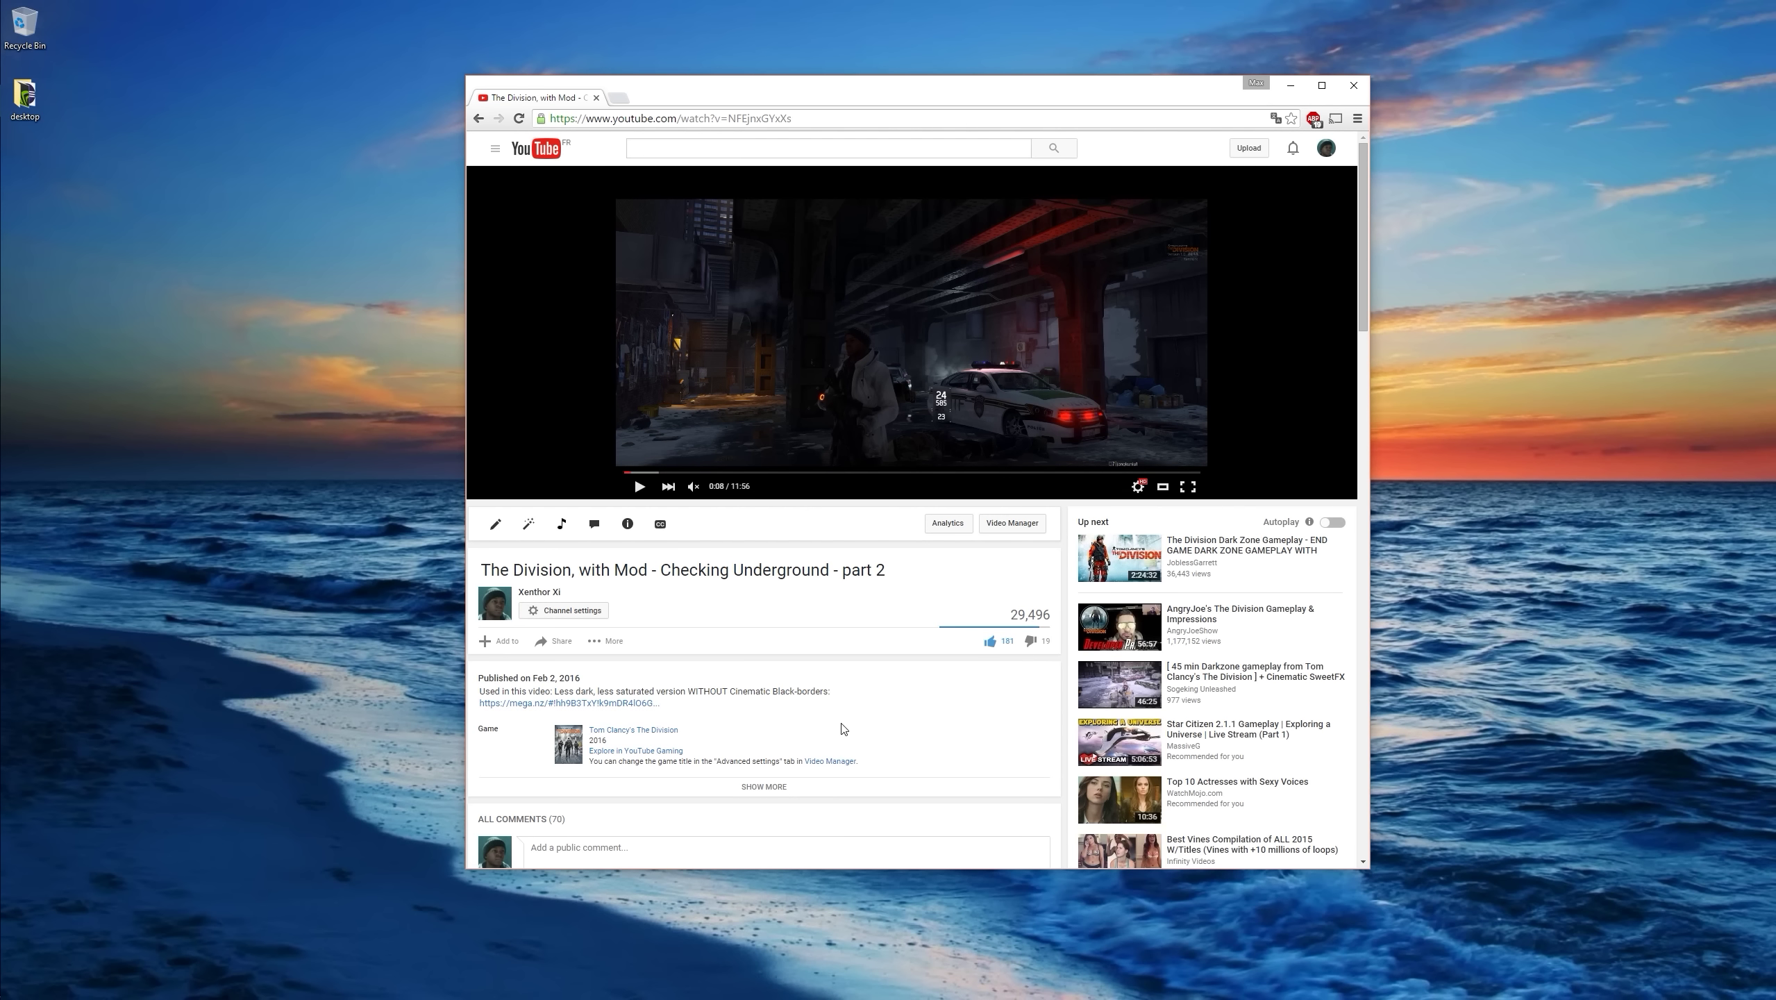
- Expand the YouTube video's description to reveal the Custom Effect and Reshade download links
click(765, 788)
scroll(854, 713, down, 3)
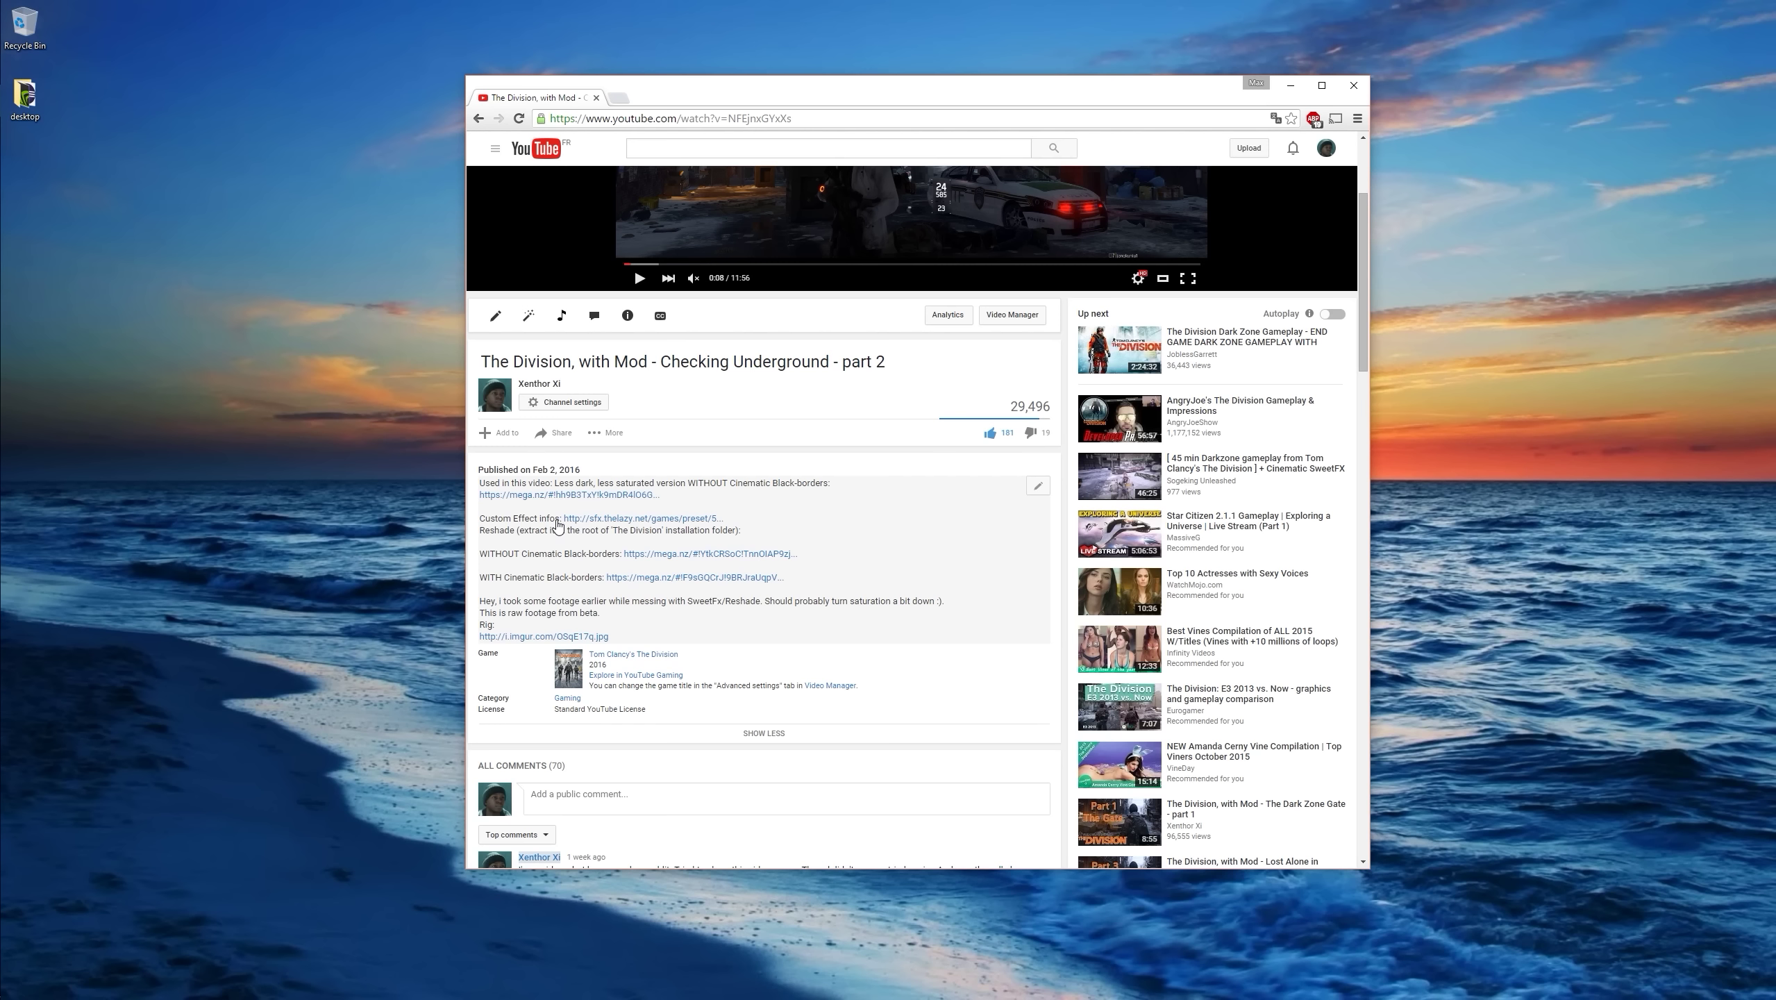
- Open the sfx.thelazy.net preset page and select the FINAL less-dark line with its mega.nz link
click(601, 522)
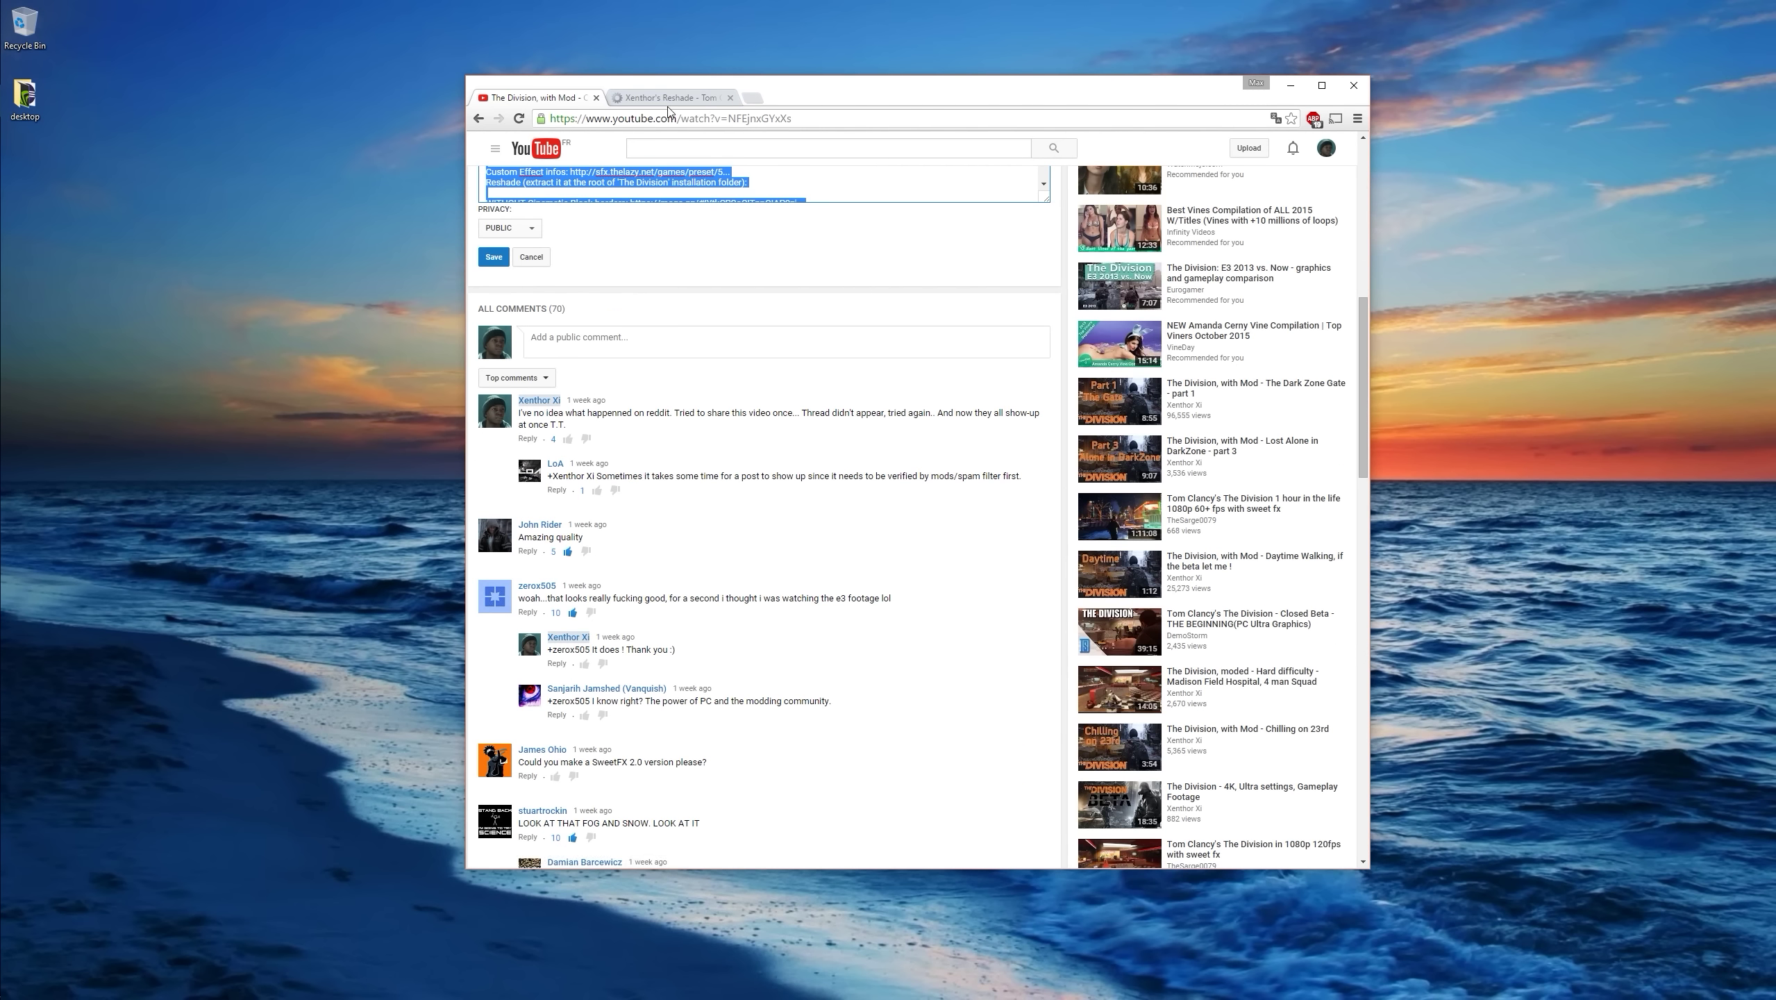
scroll(898, 472, down, 2)
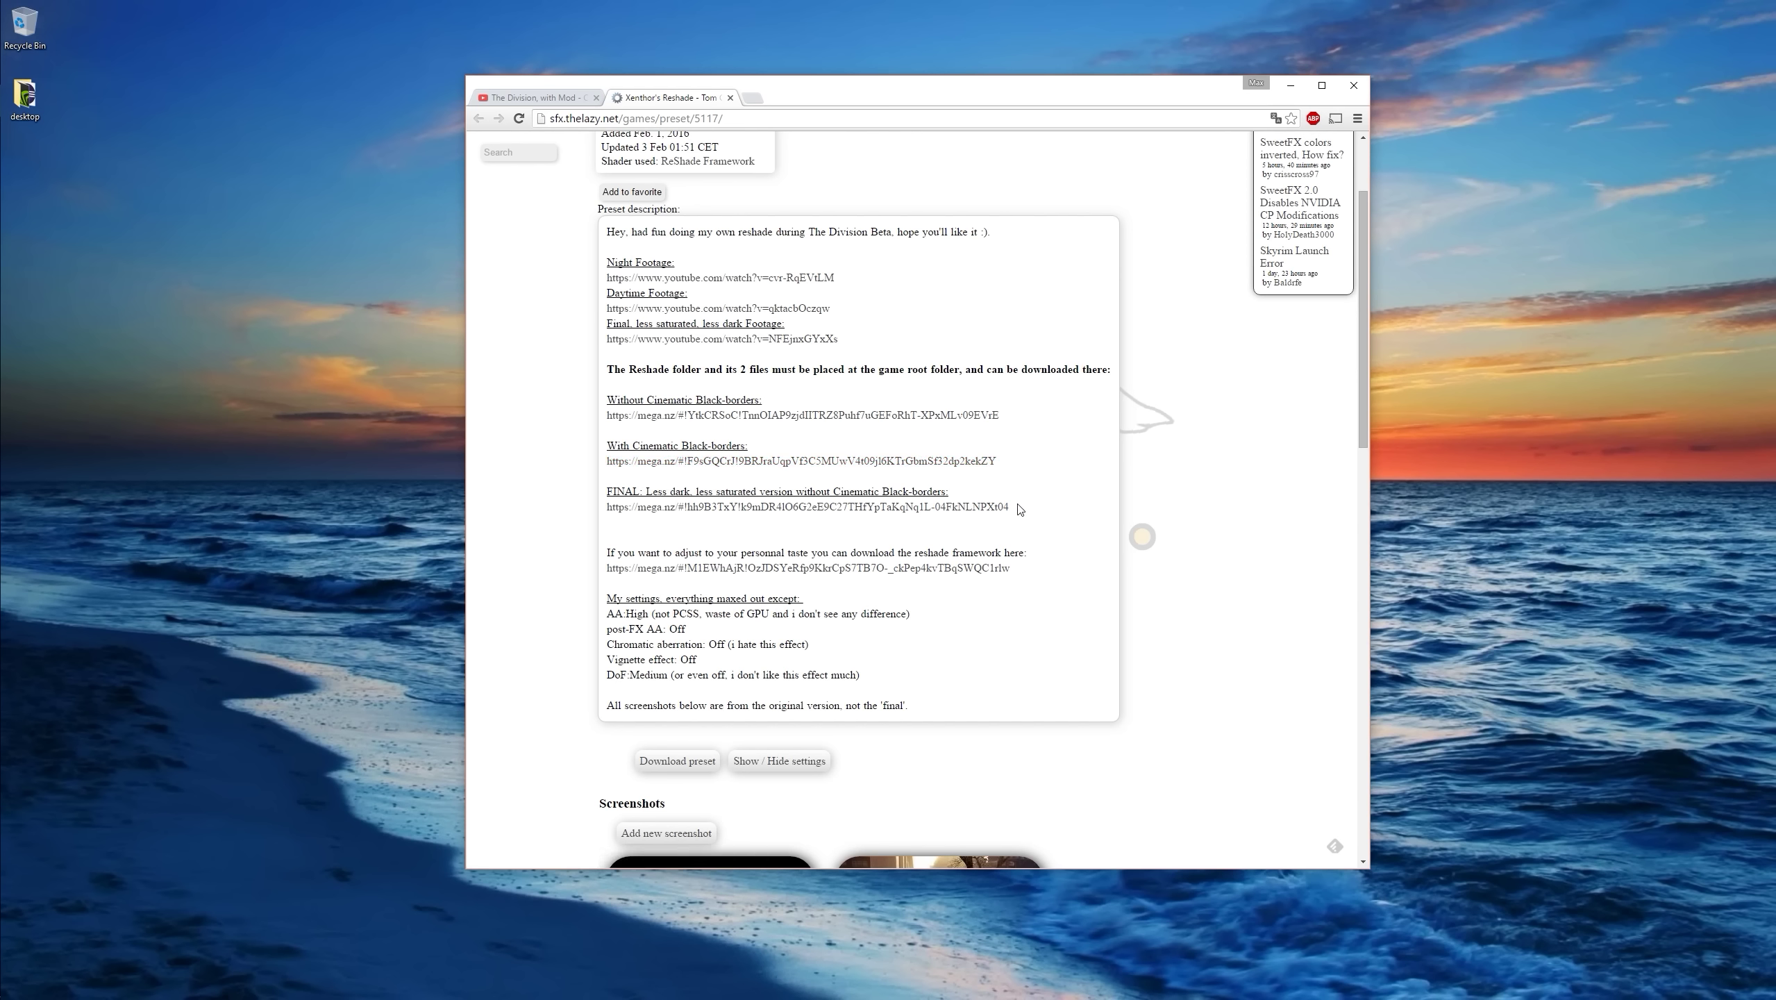
drag(1018, 509, 605, 493)
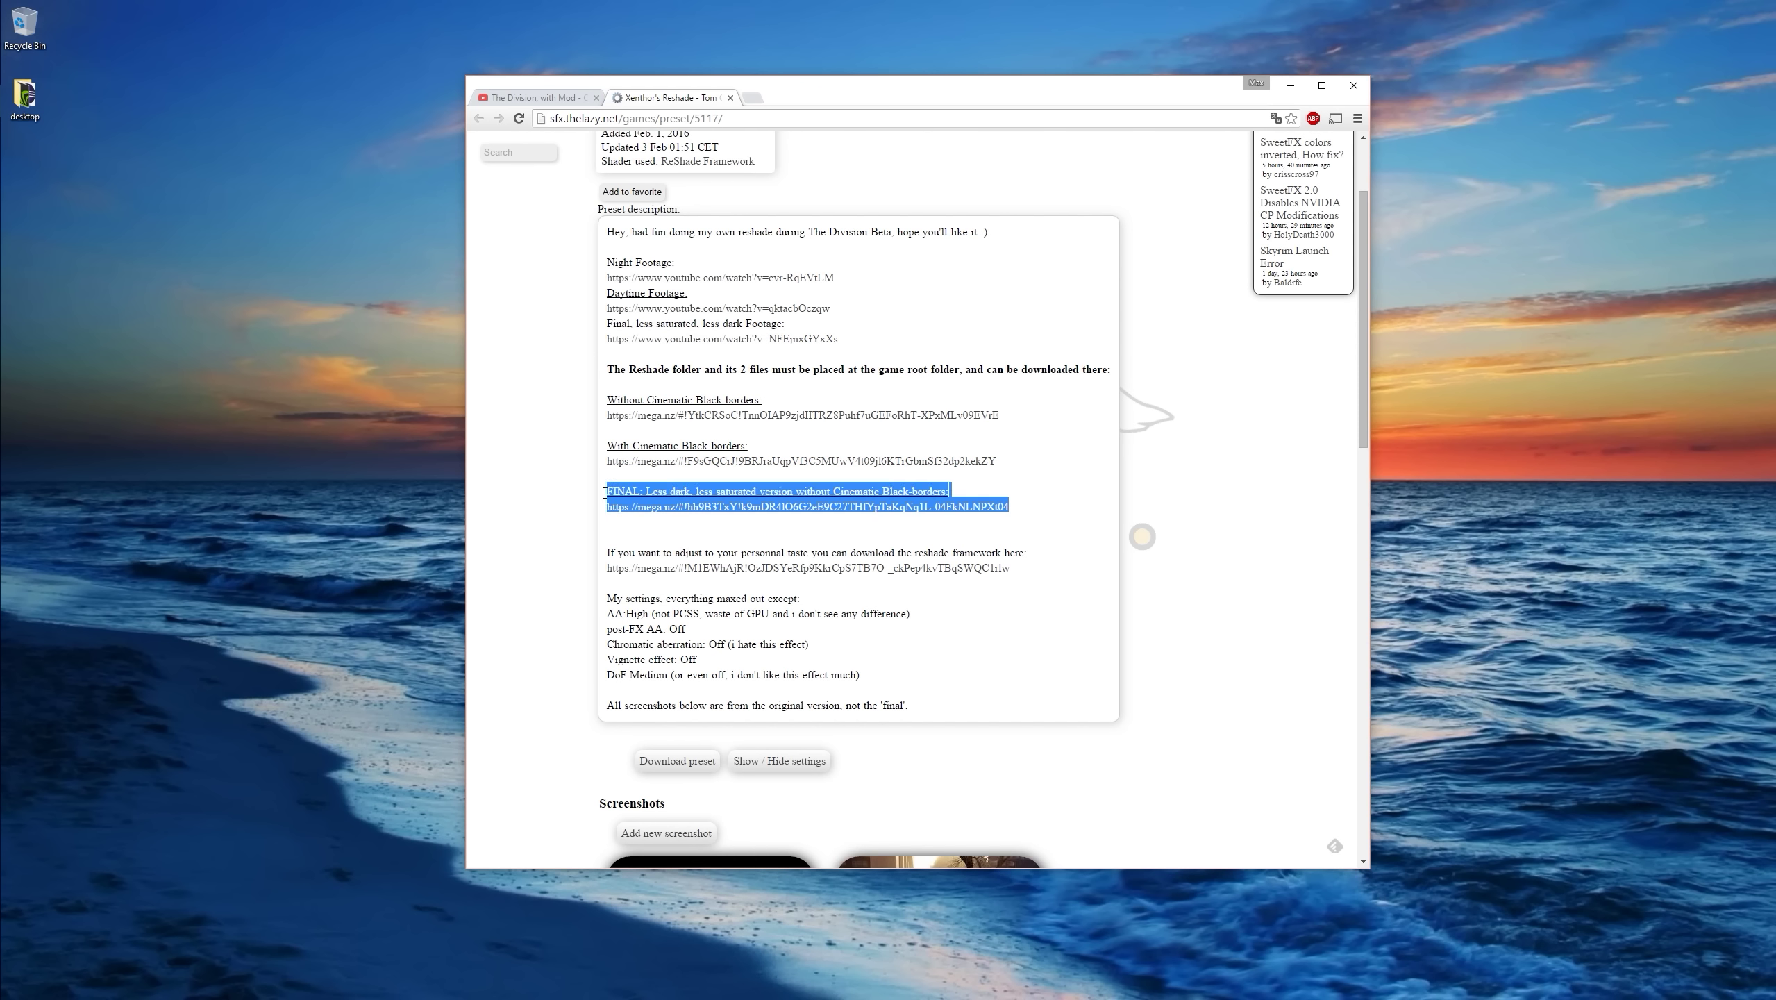
- Compare the YouTube video and the preset page, ending back on the YouTube video
click(546, 95)
scroll(672, 420, up, 8)
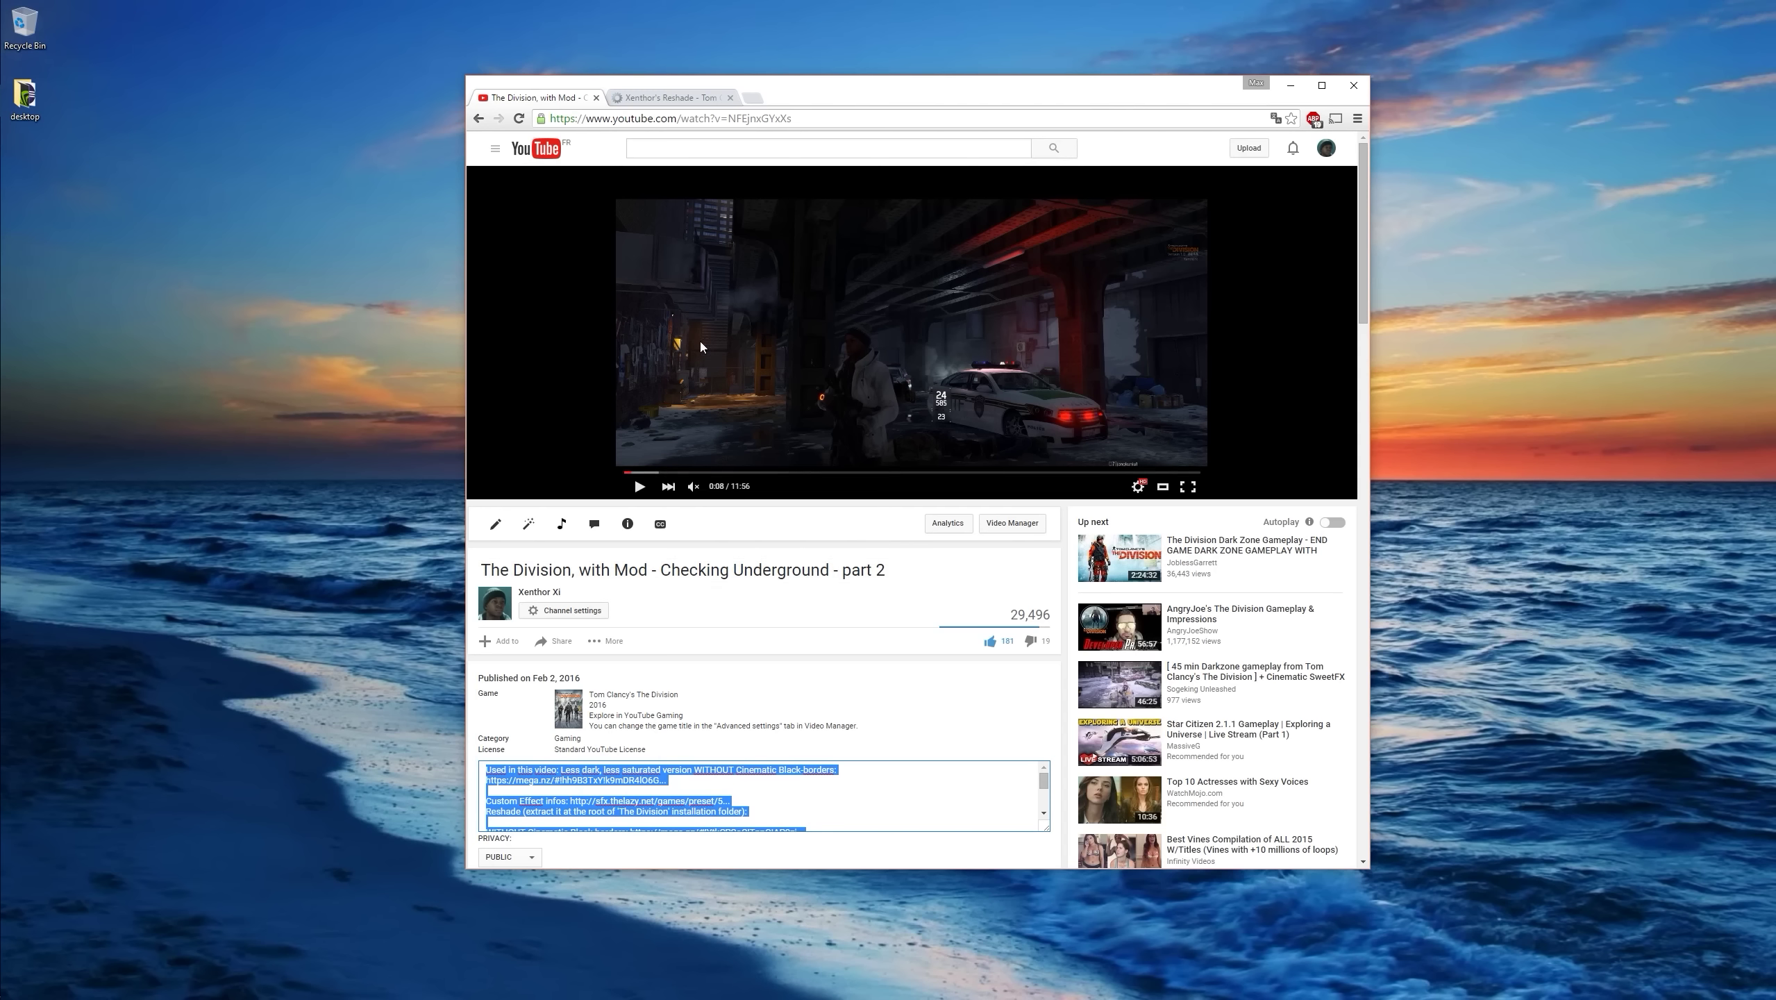
click(652, 100)
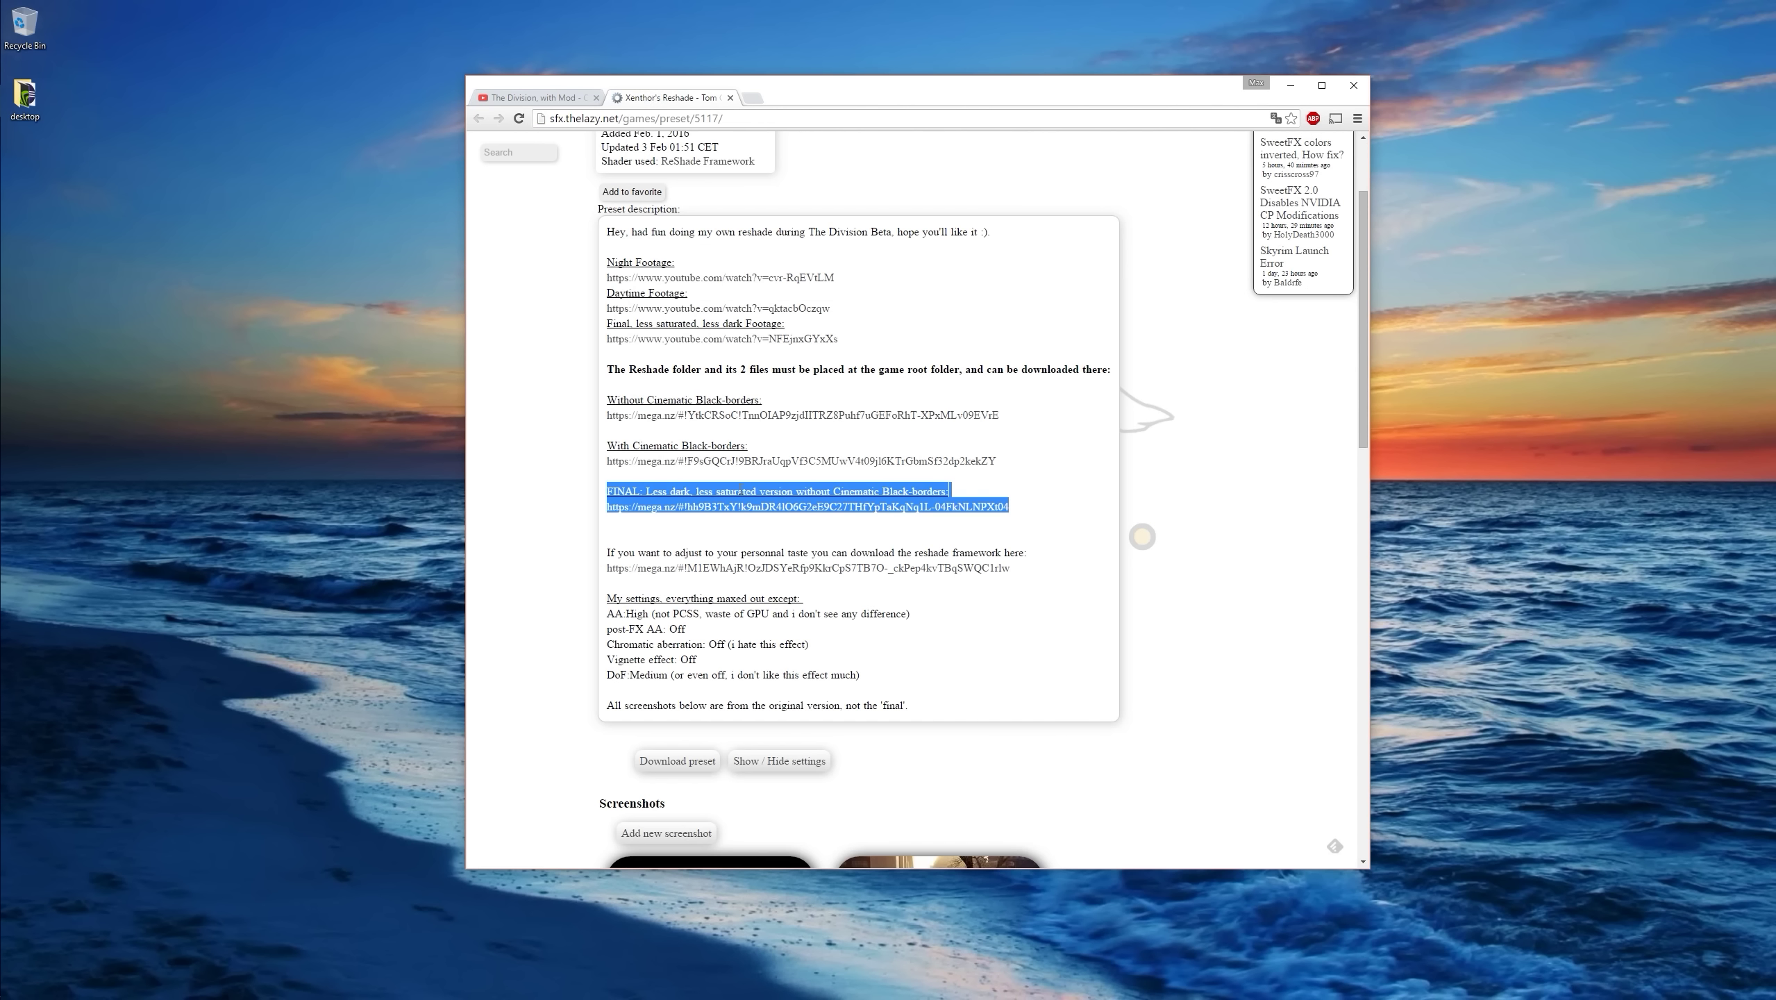
key(ctrl+Tab)
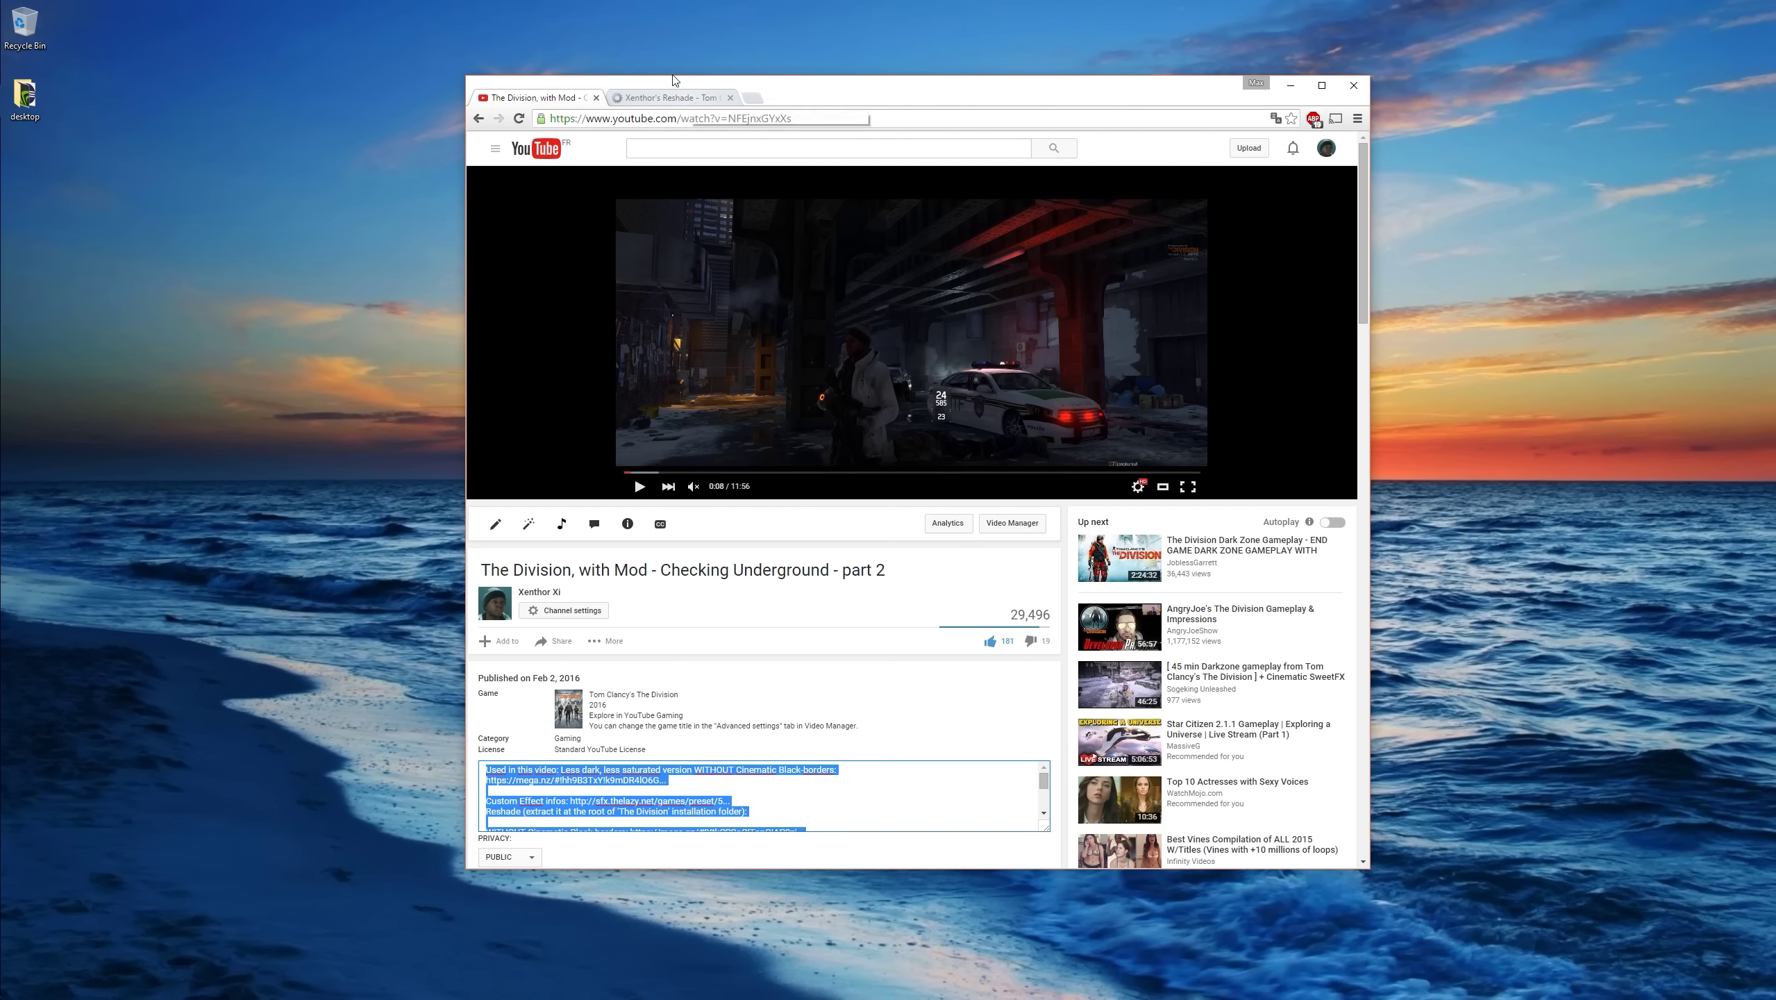
- Compare the With and Without Cinematic Black-borders links, then open the Without one's mega.nz link in a background tab
click(690, 102)
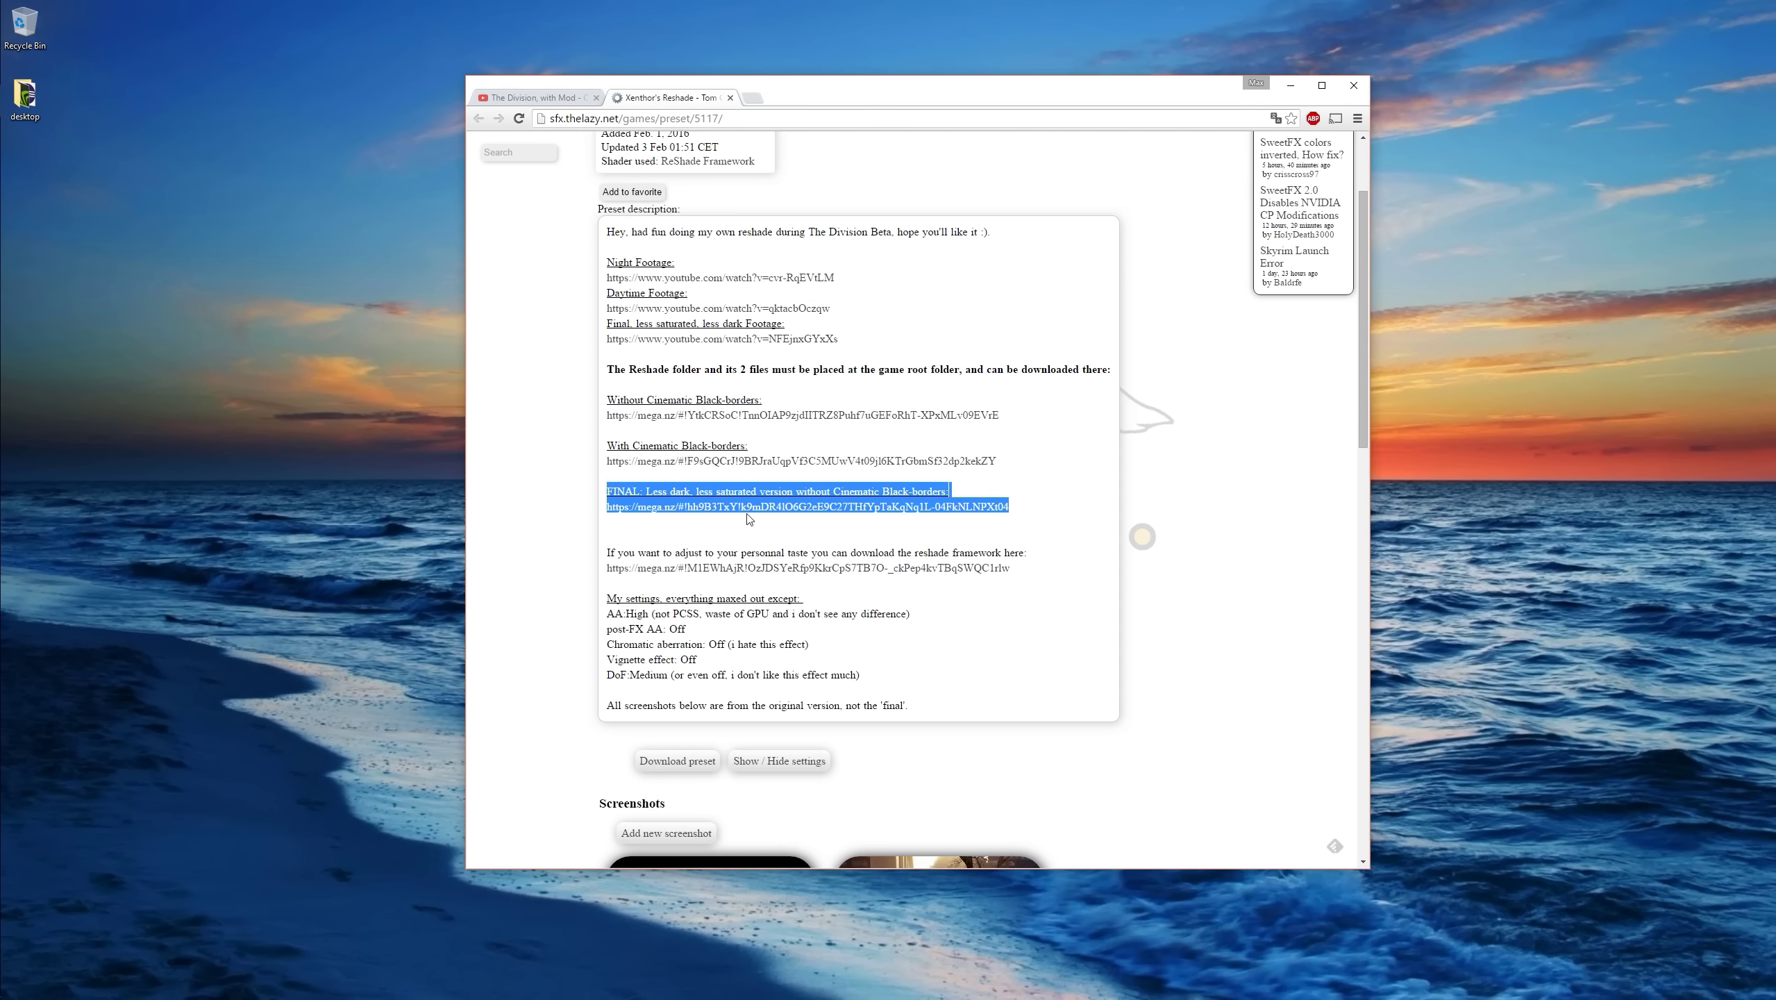
drag(991, 479, 611, 415)
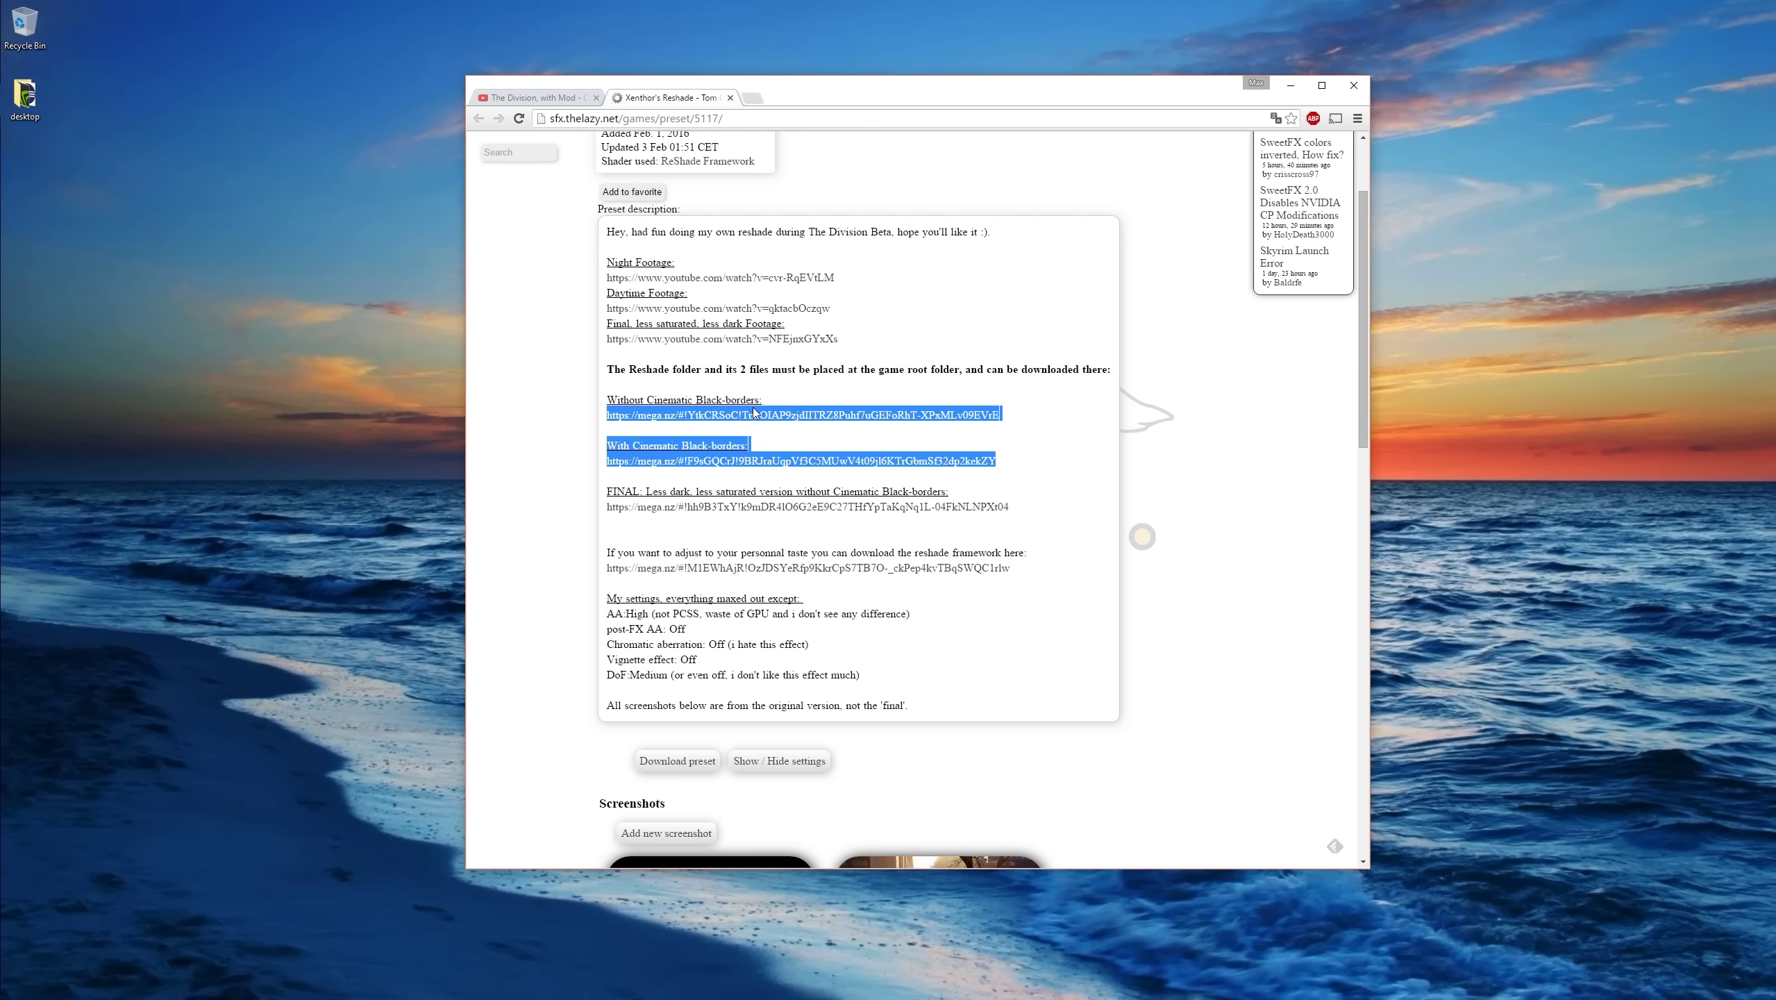
click(768, 430)
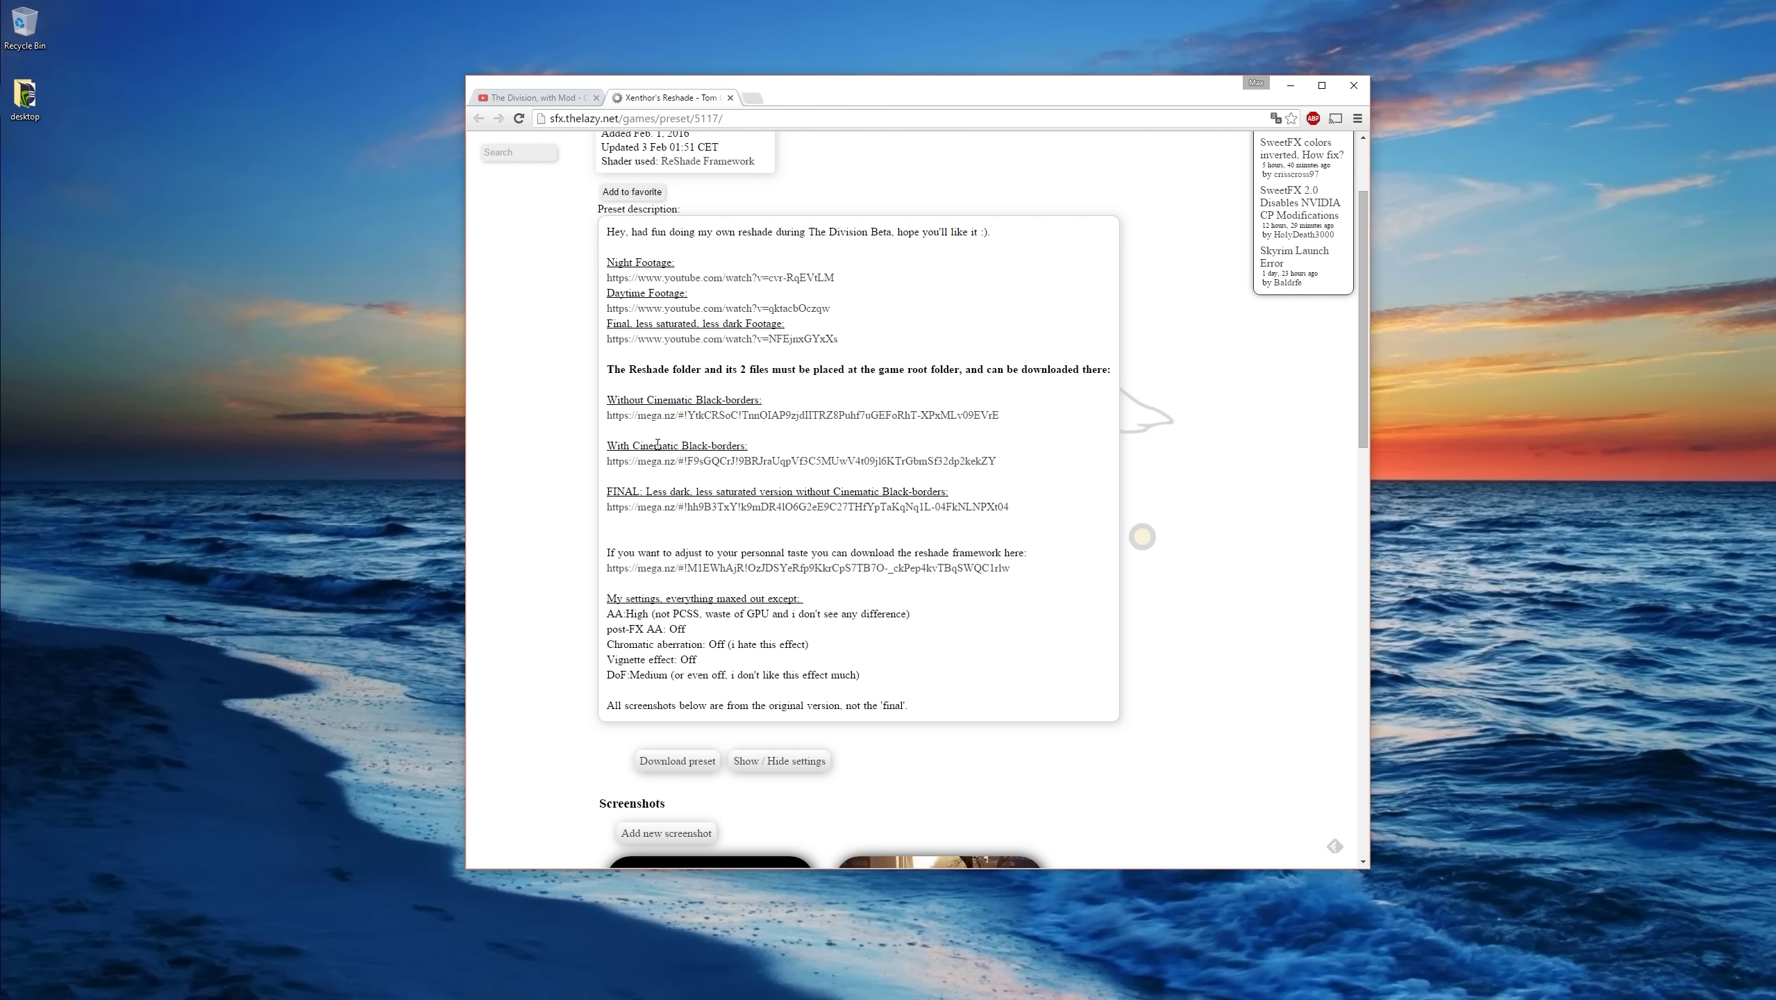
drag(611, 445, 997, 462)
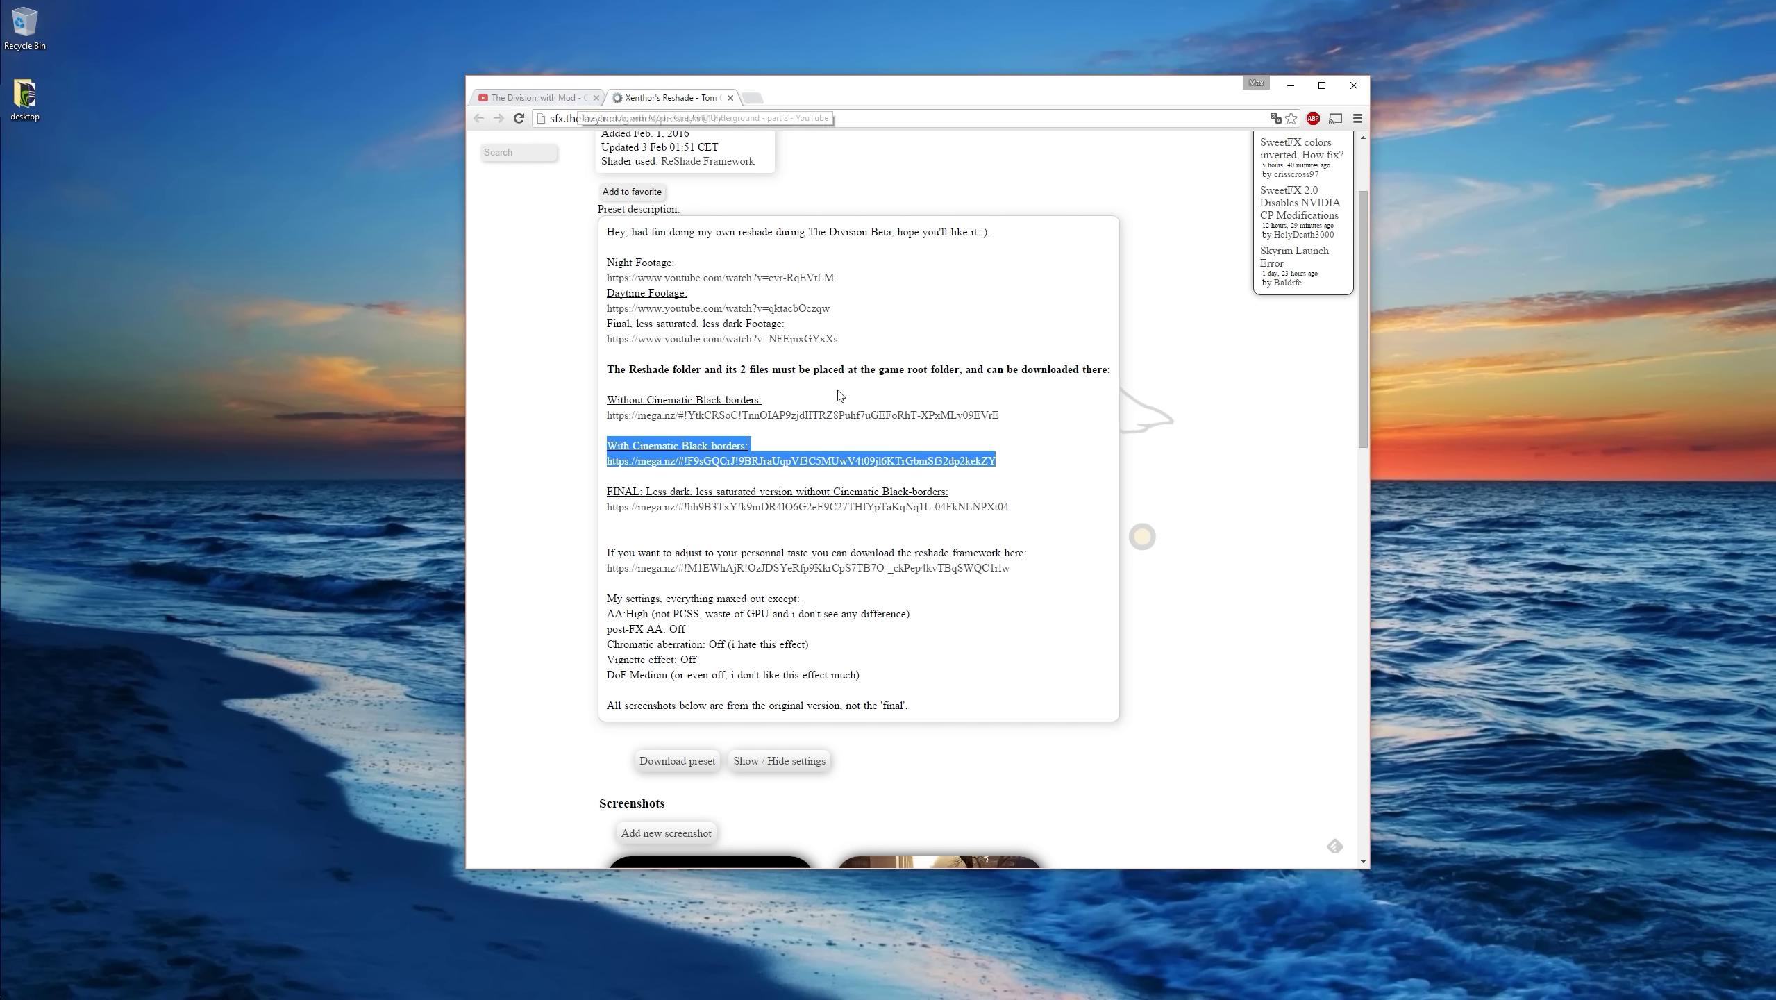
click(811, 442)
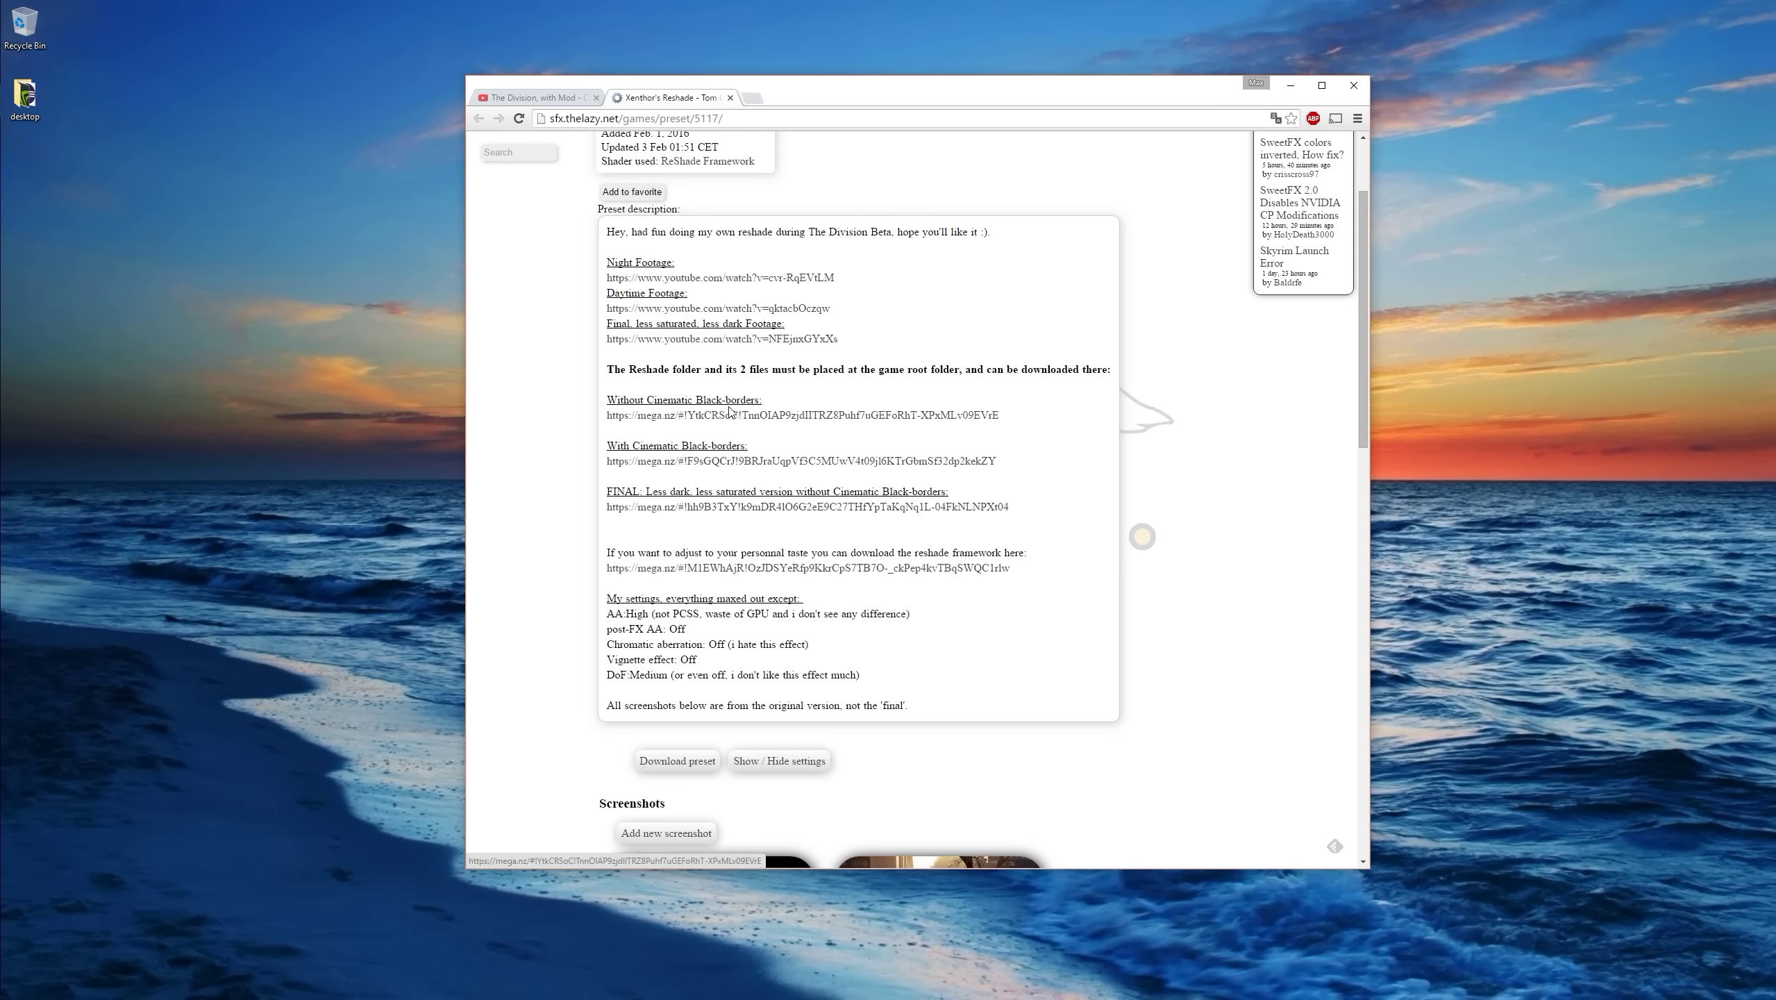
middle_click(793, 418)
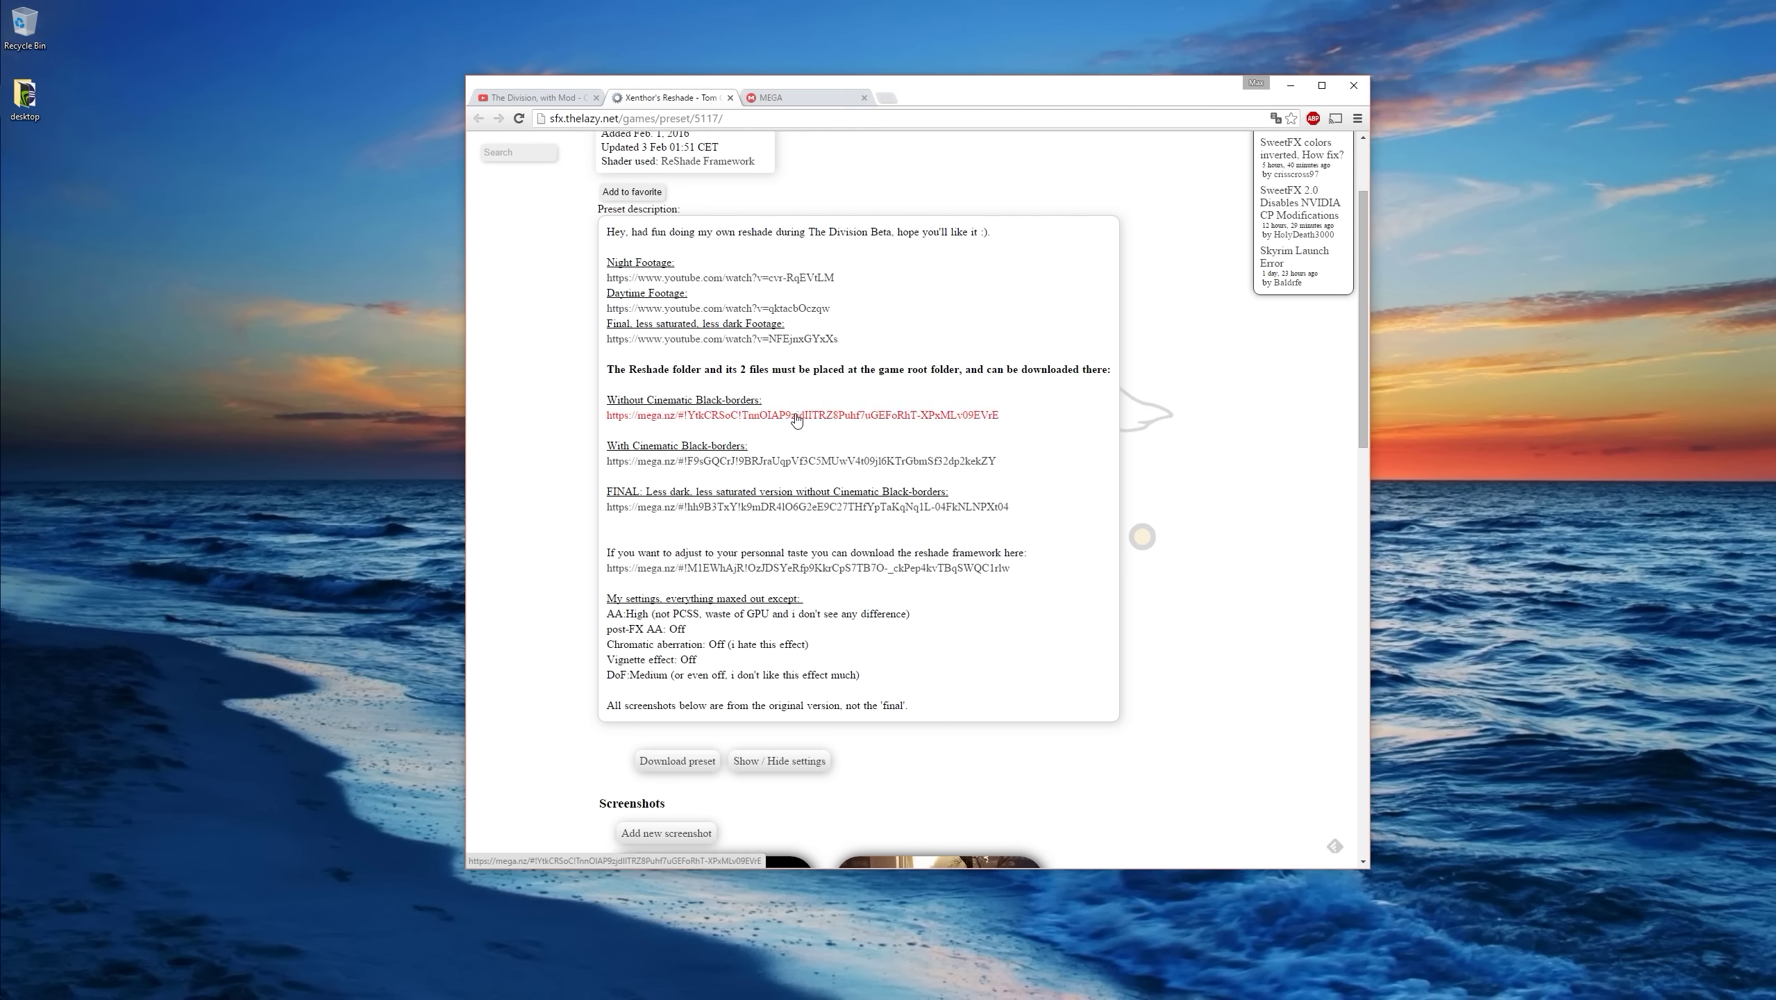
- On the MEGA page, download the No-border Division Beta .rar (21.8 MB) through the browser
click(812, 102)
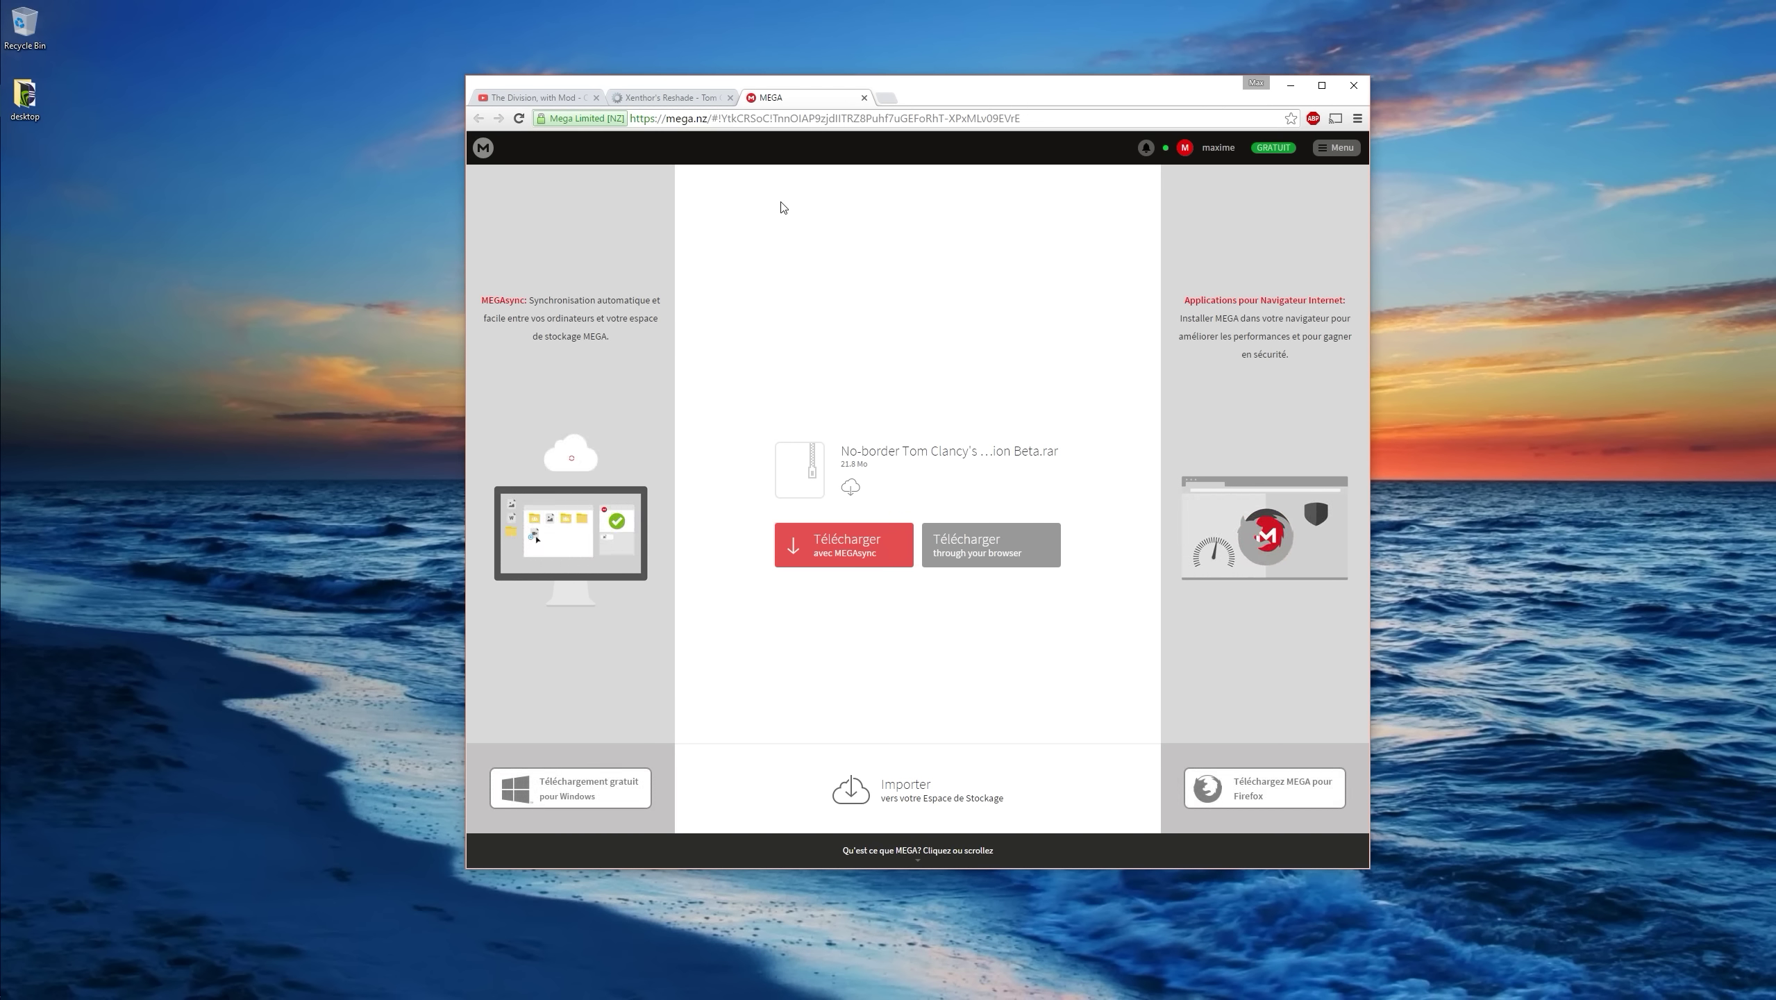
click(989, 553)
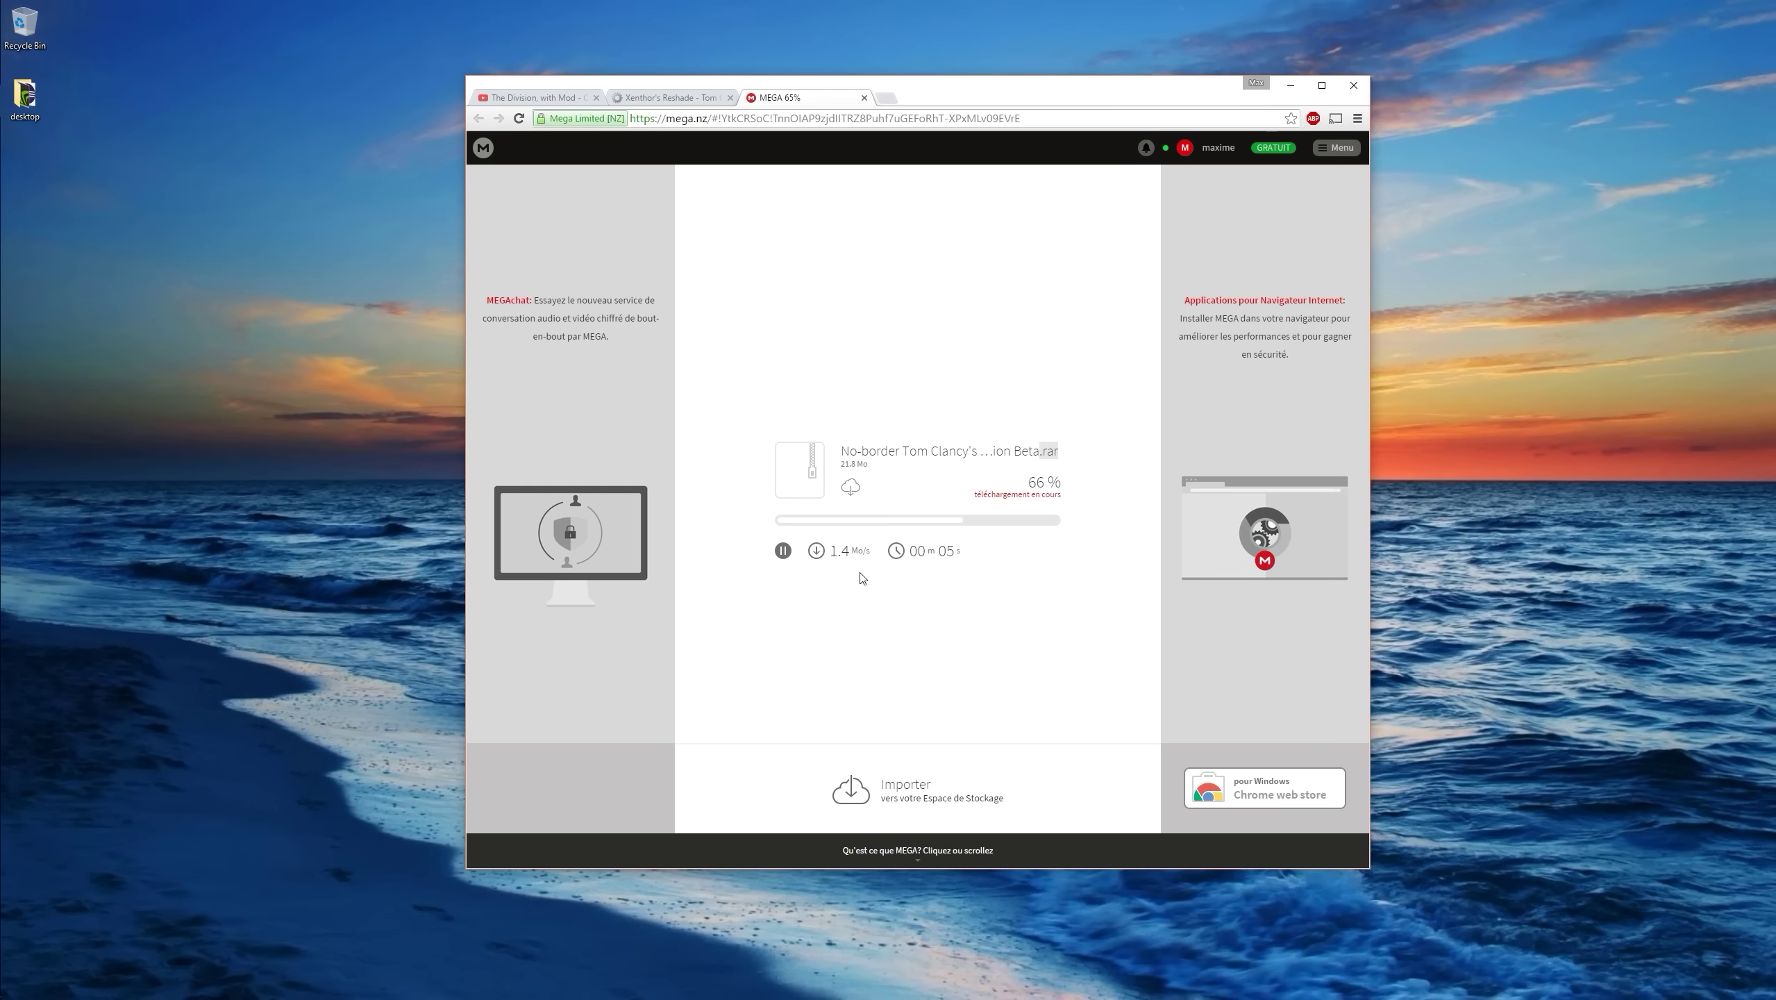
- Open the Tom Clancy's The Division Beta folder on Data (E:) via Program Files (x86) and Uplay Games
mouse_move(14, 433)
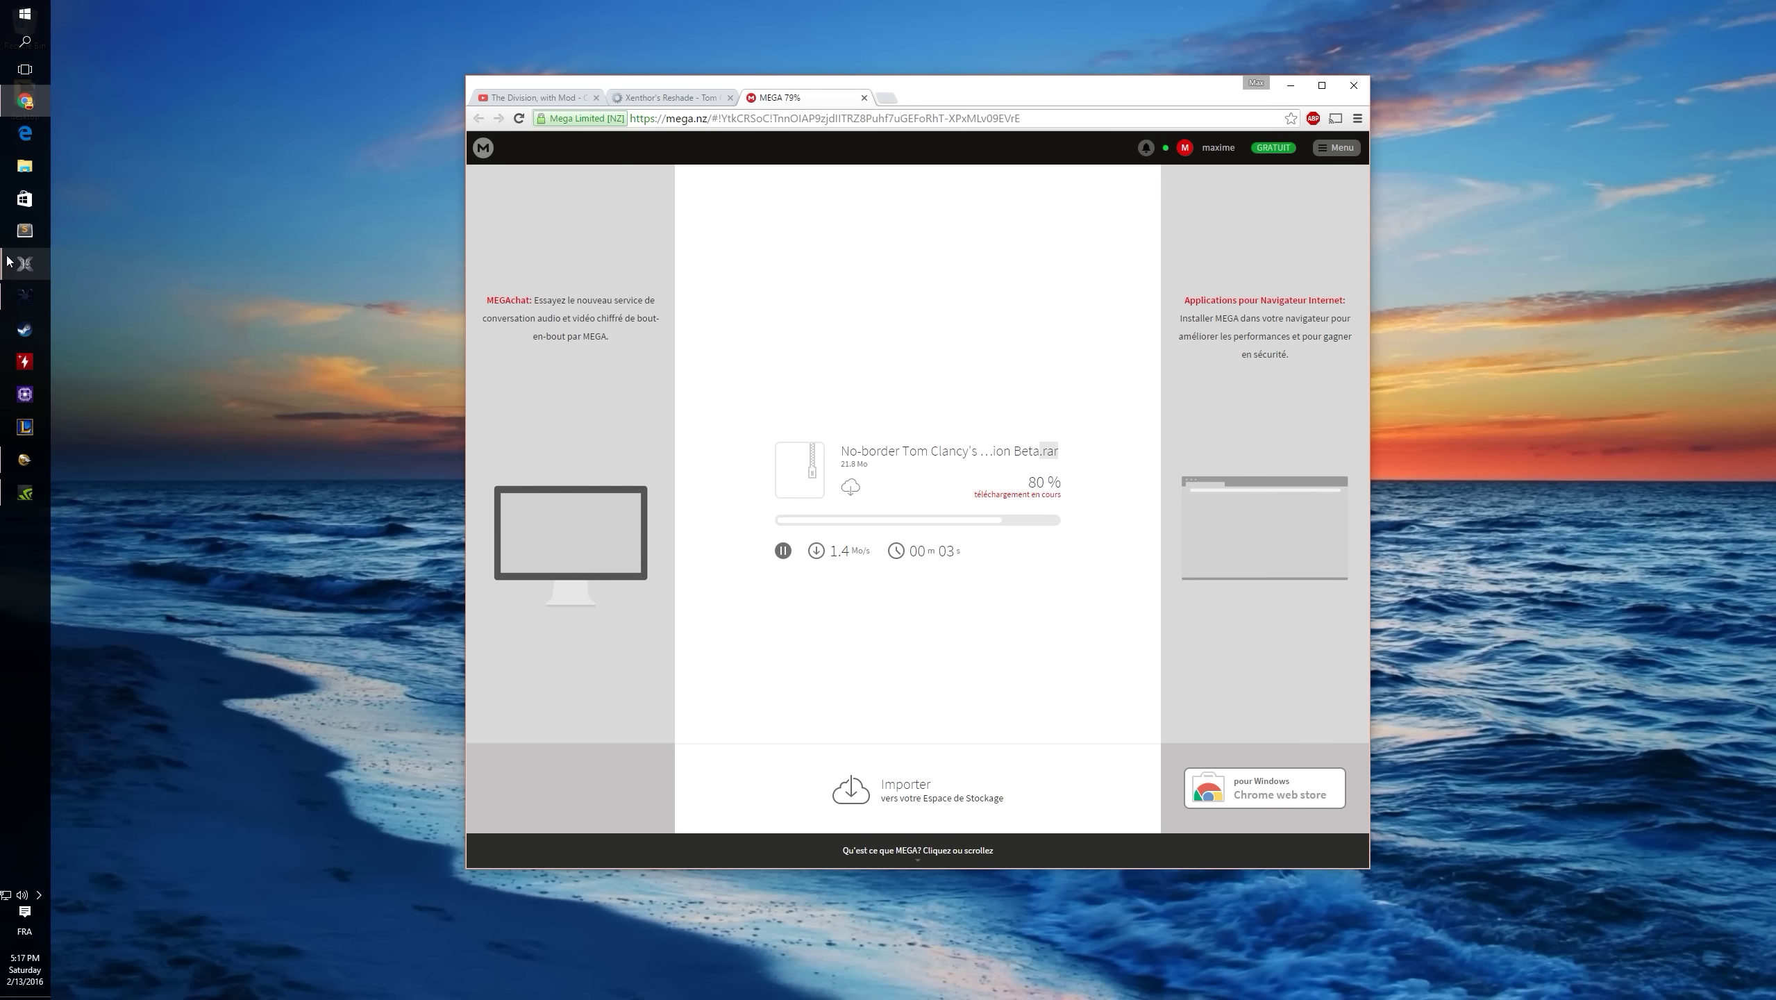
click(17, 167)
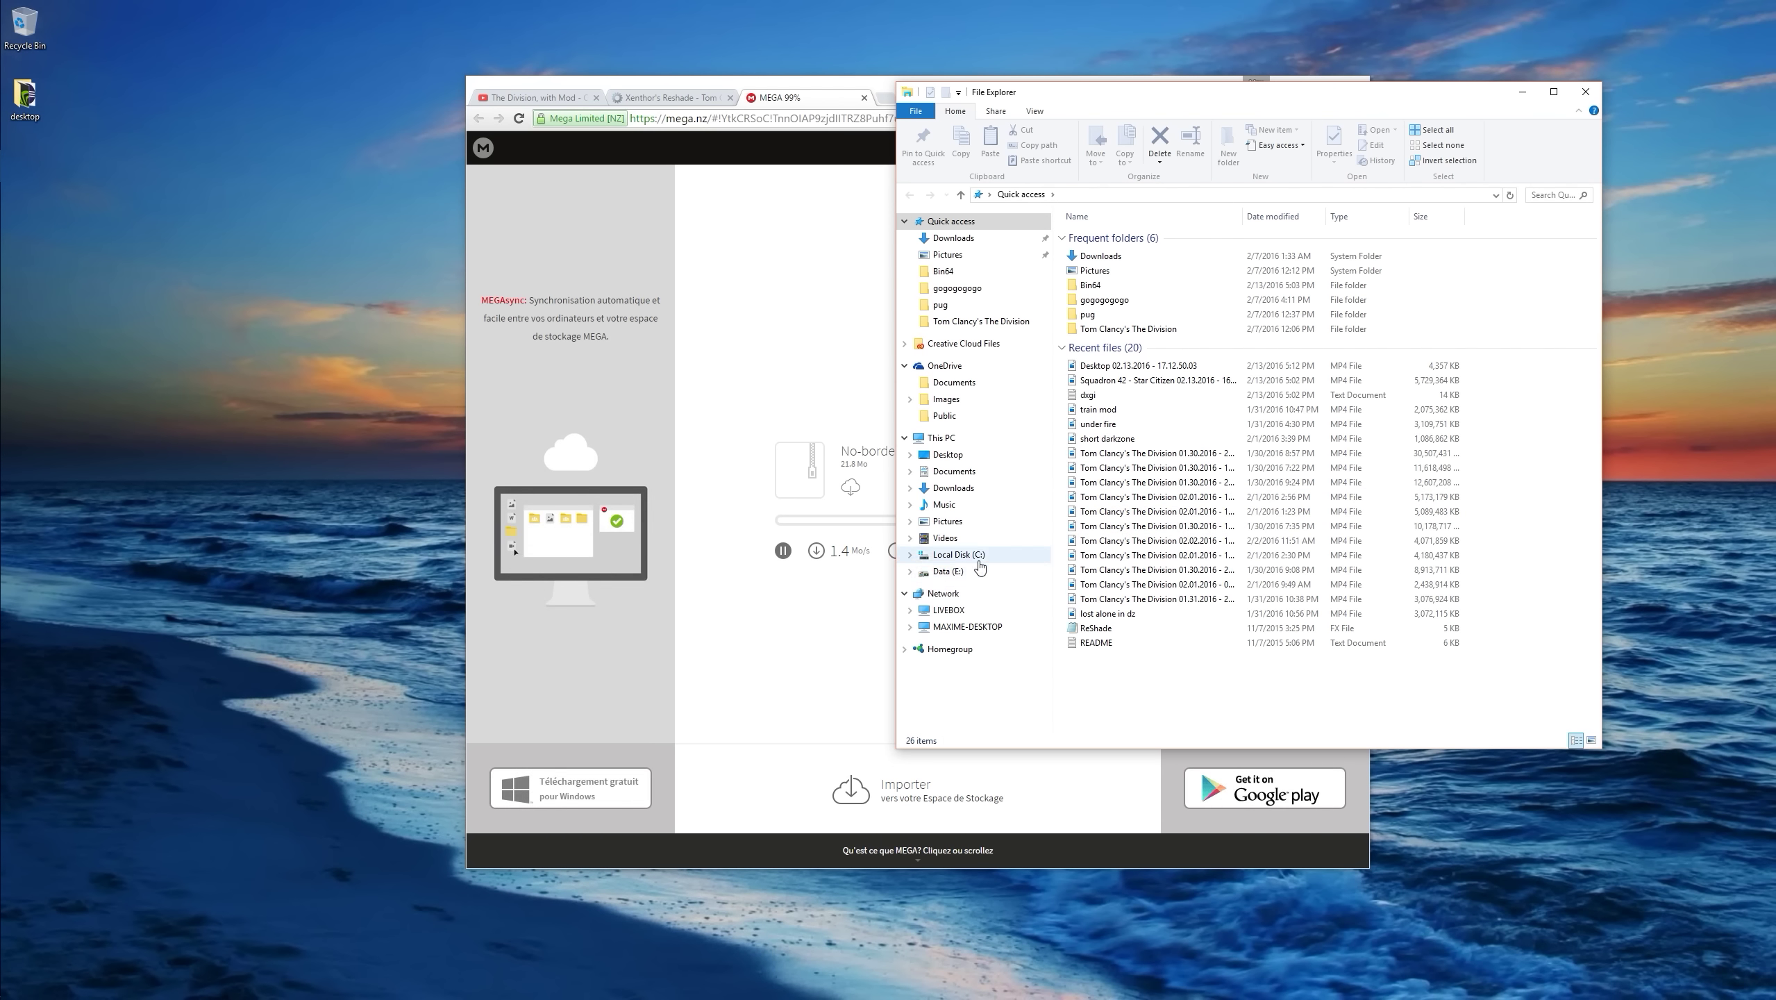
click(959, 555)
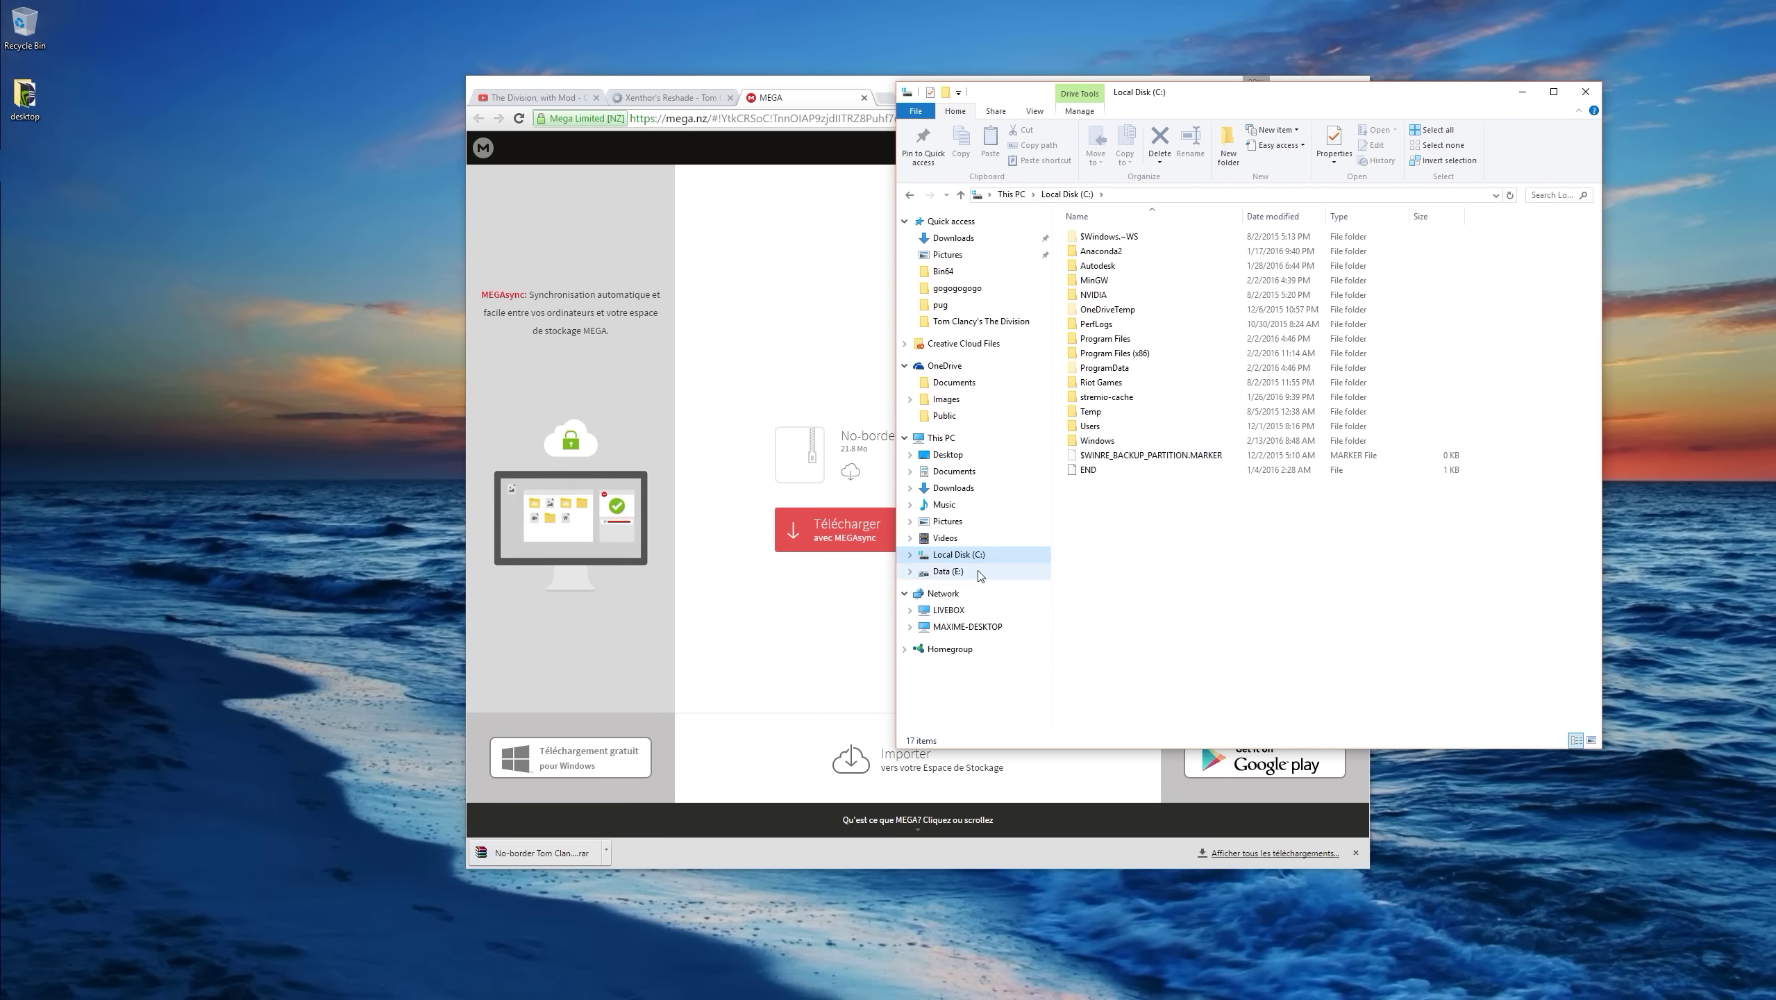
click(980, 573)
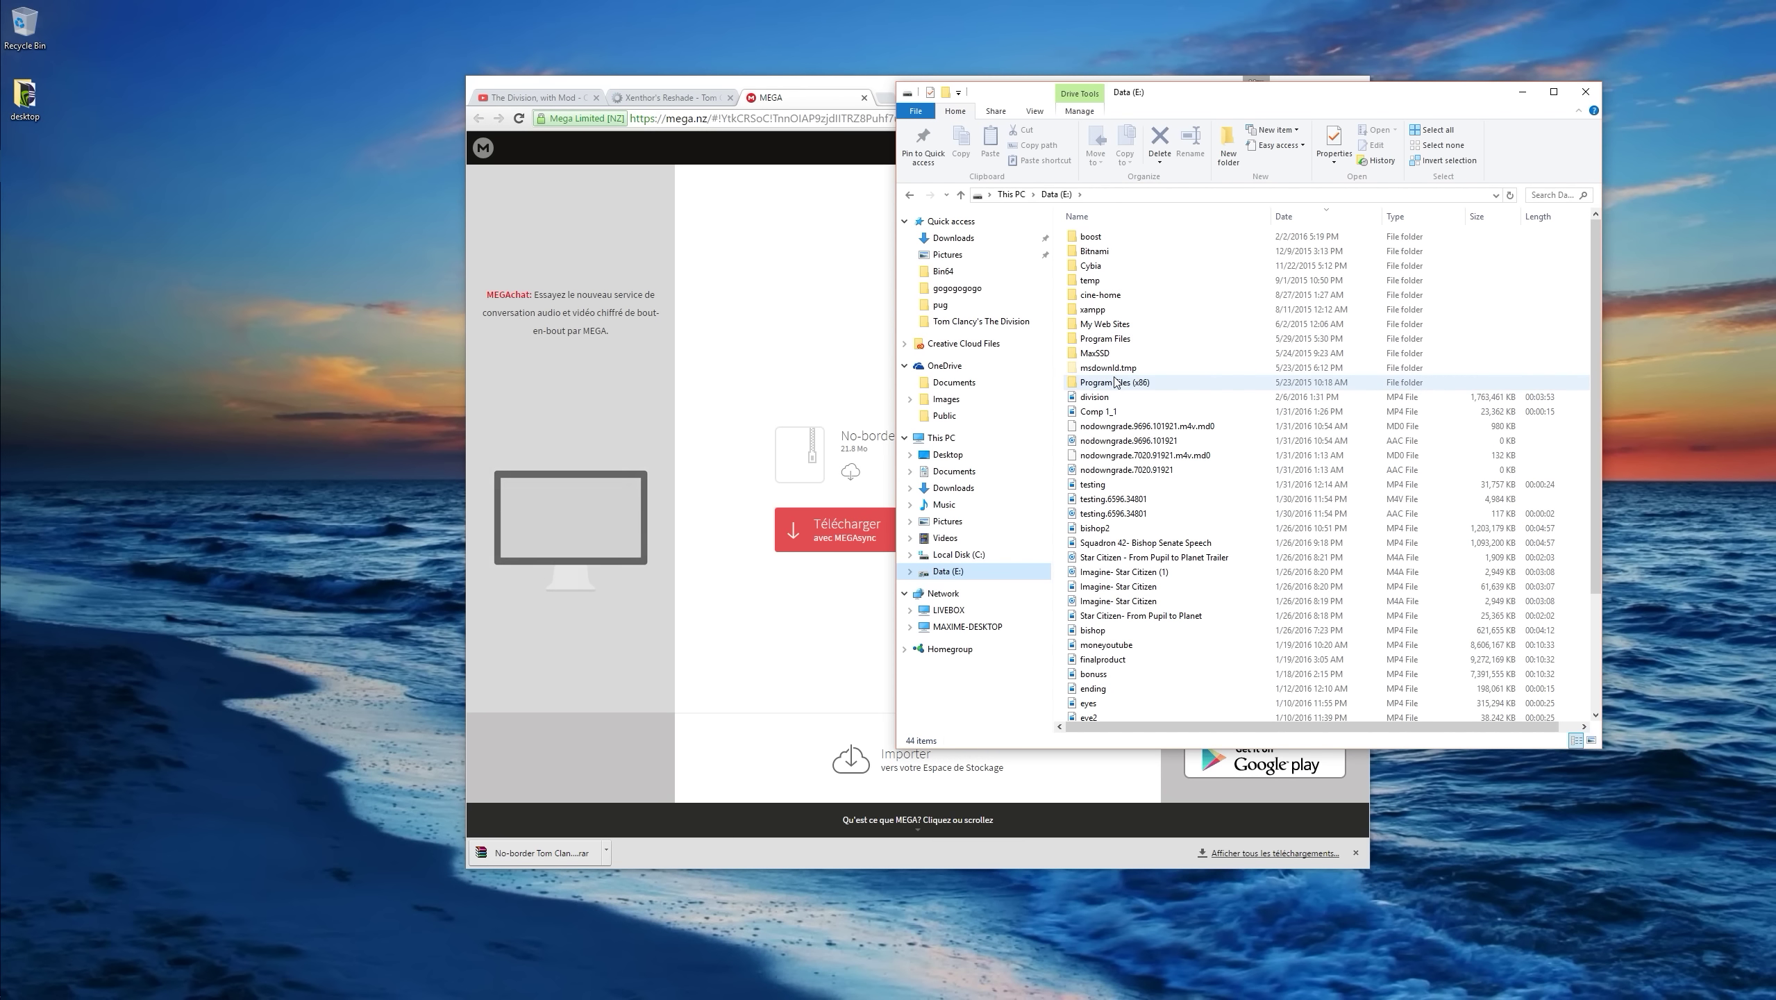
double_click(1117, 381)
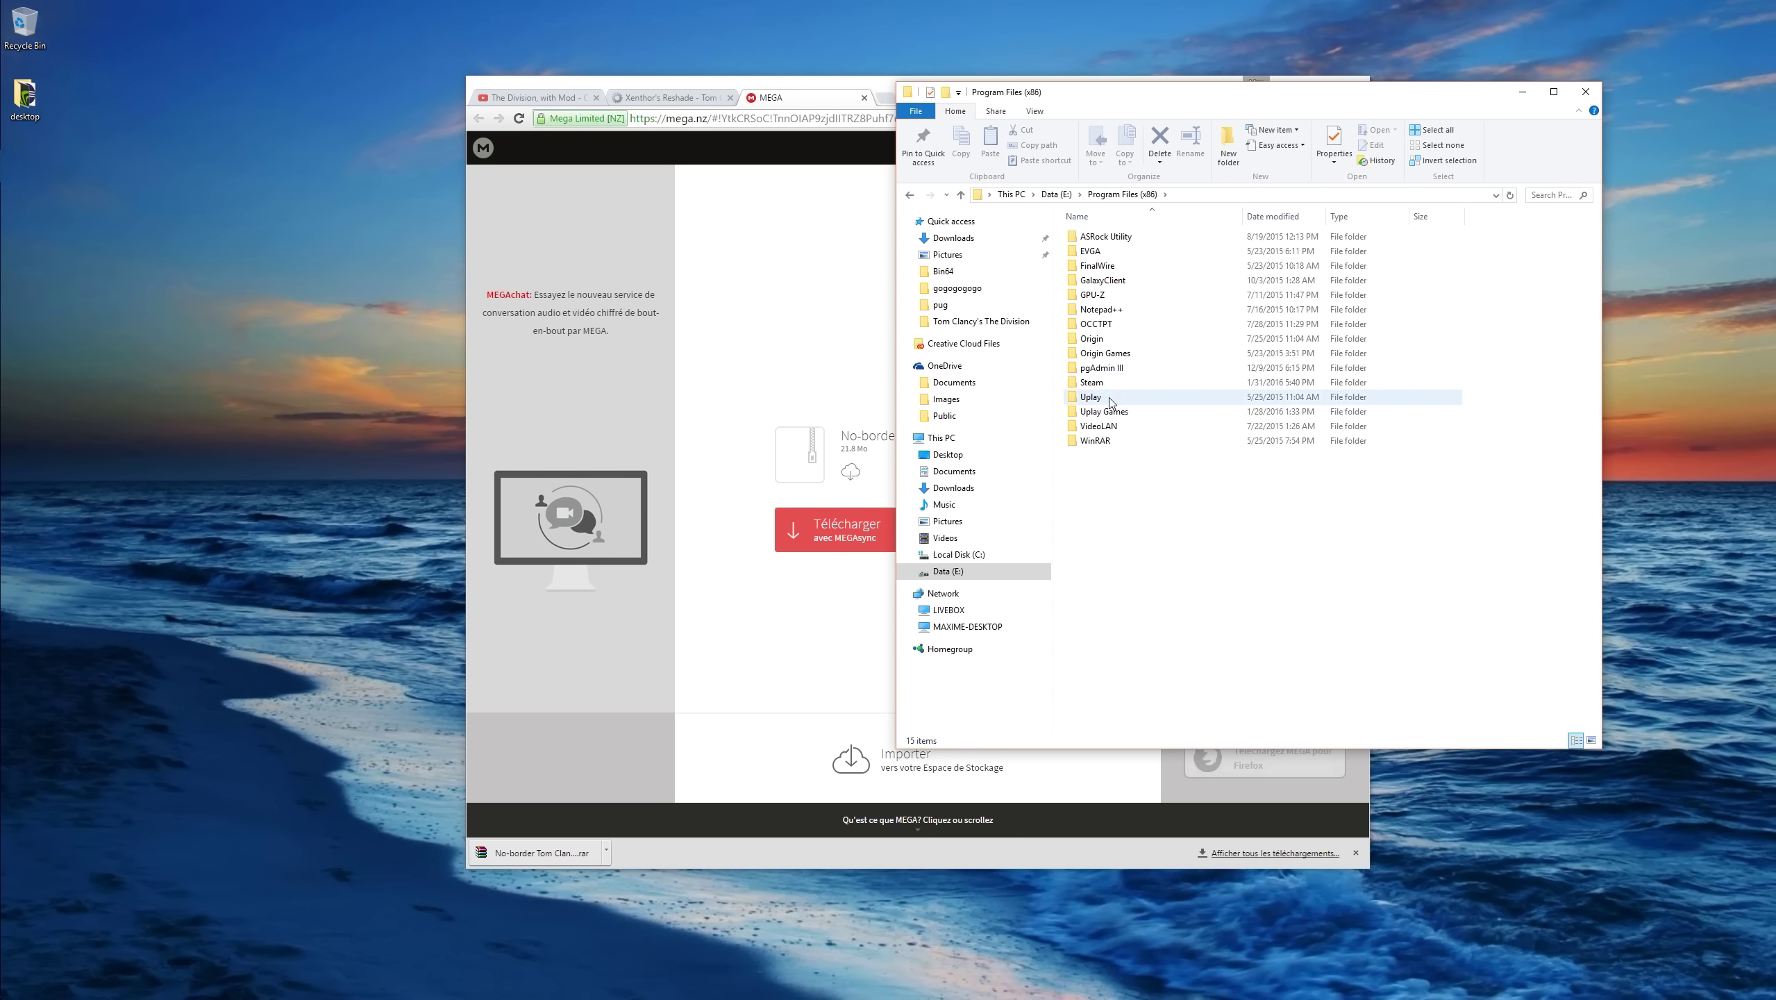
double_click(1113, 415)
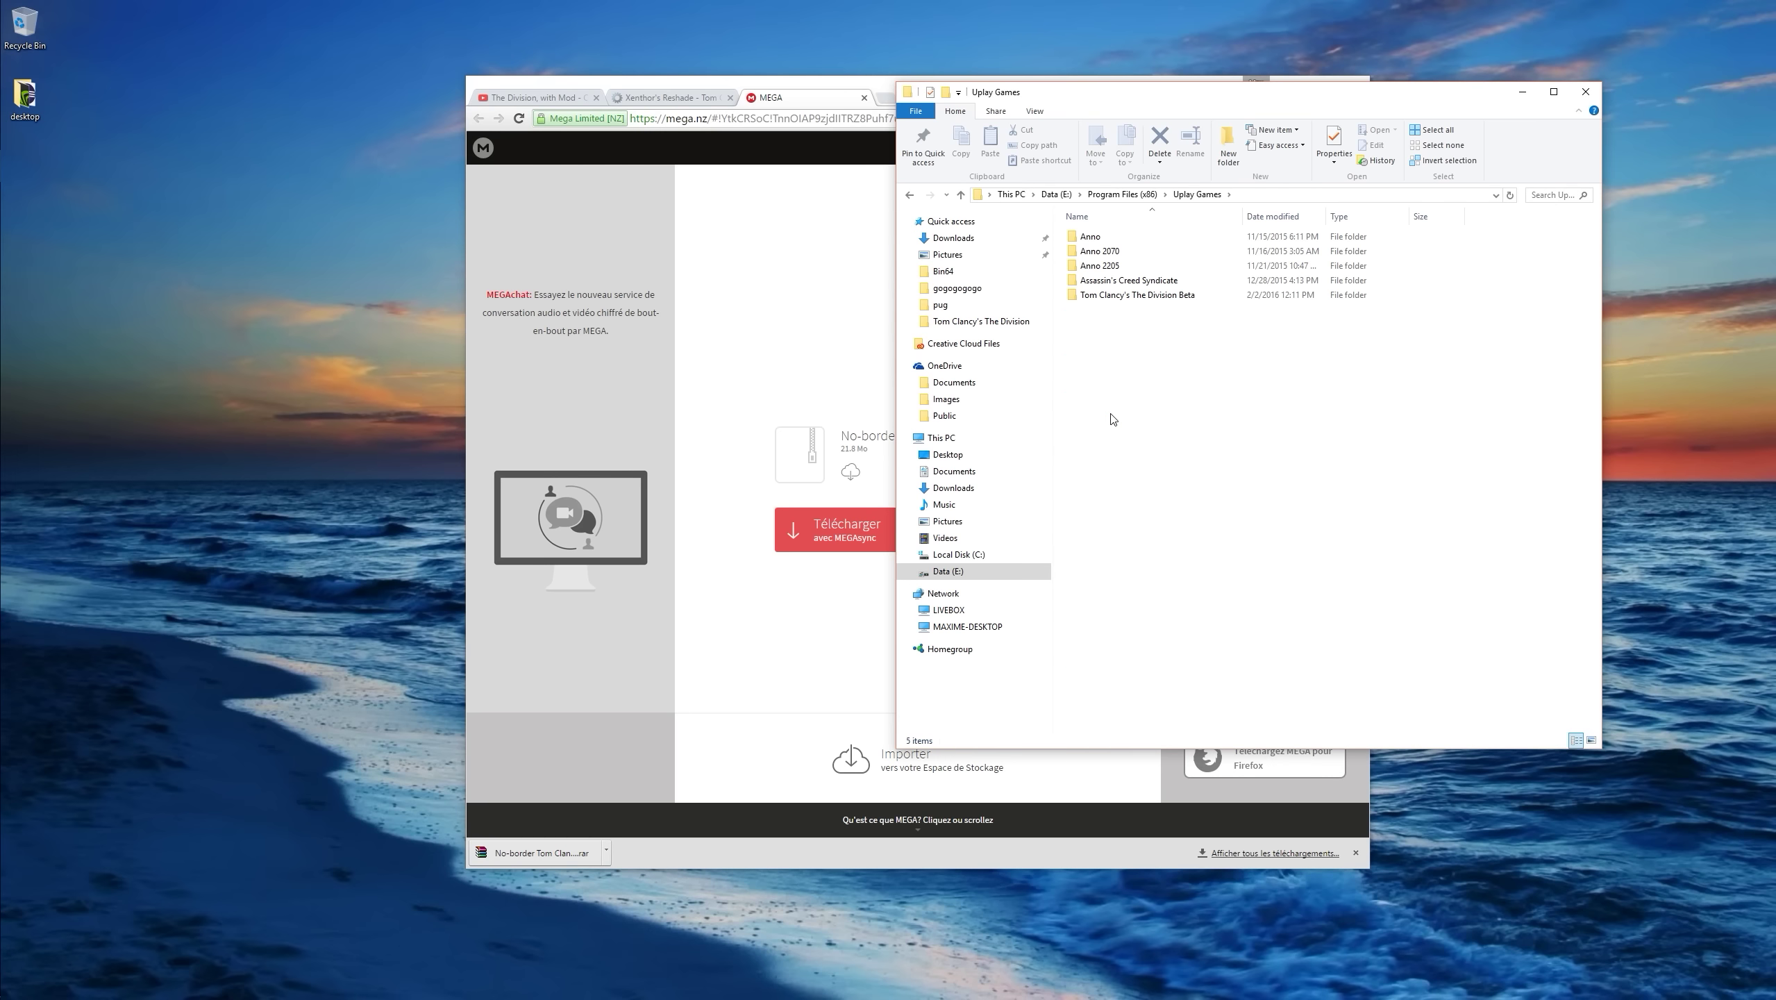
double_click(1122, 296)
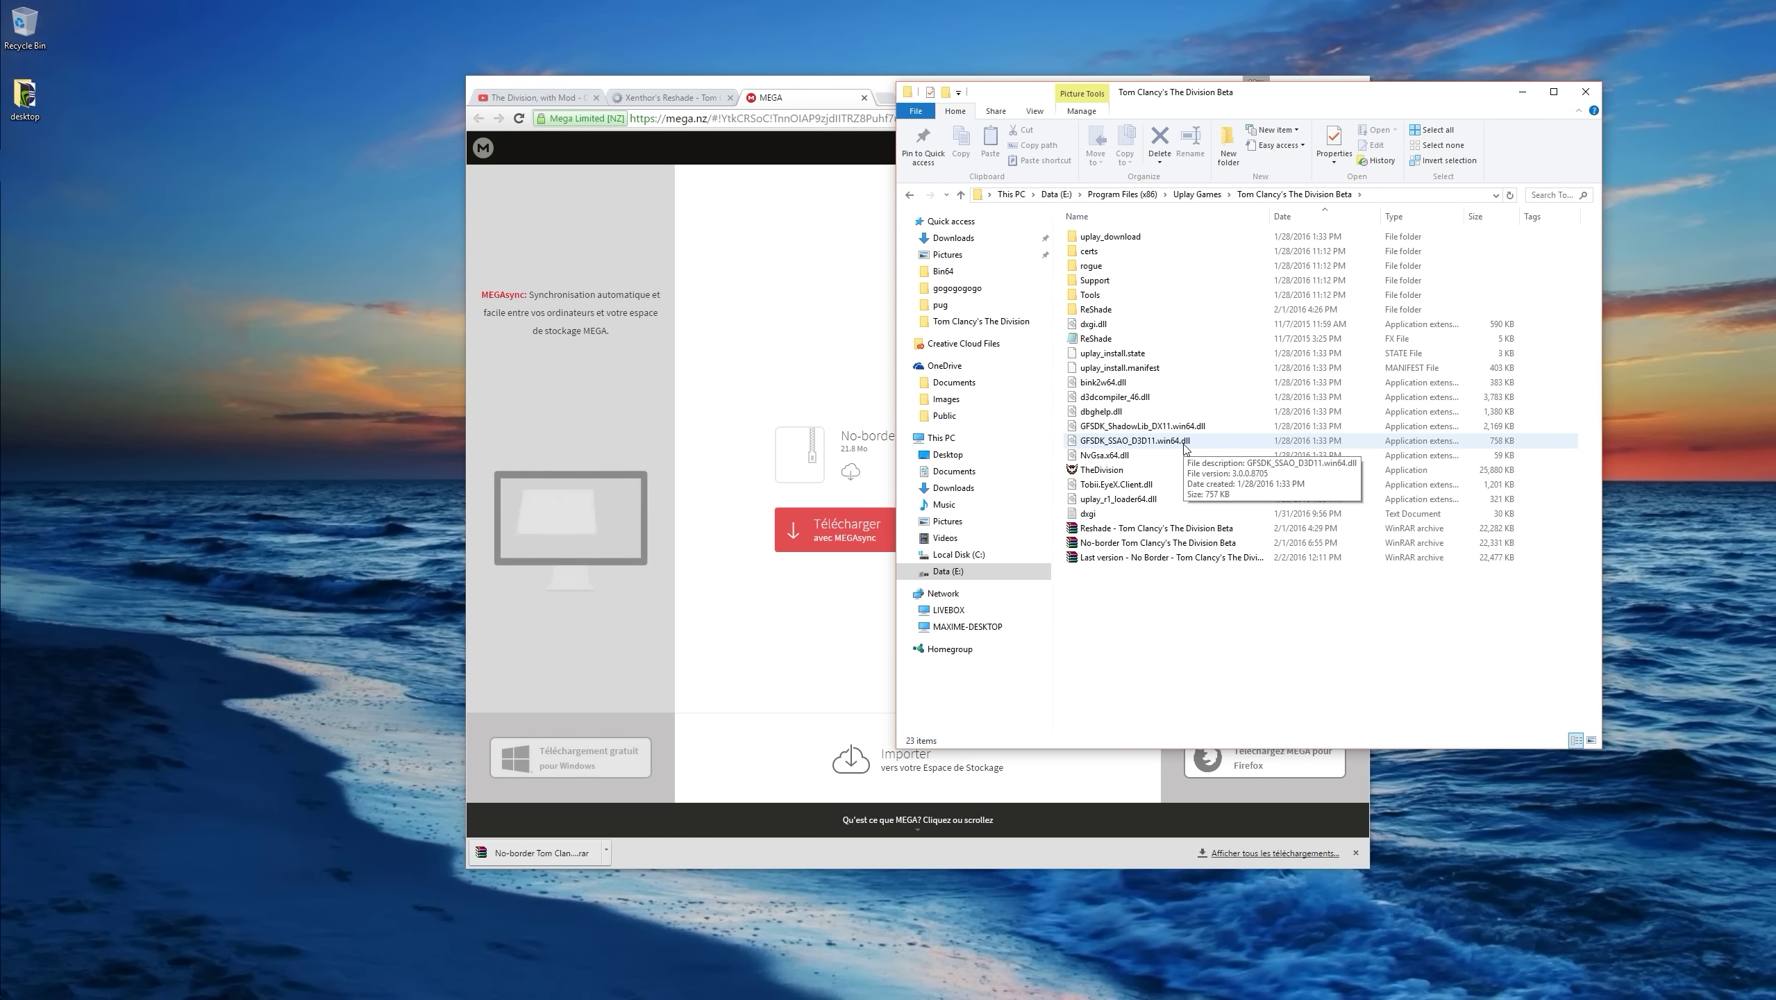
- Show the downloaded No-border archive in the Downloads folder from Chrome's download item
click(1118, 473)
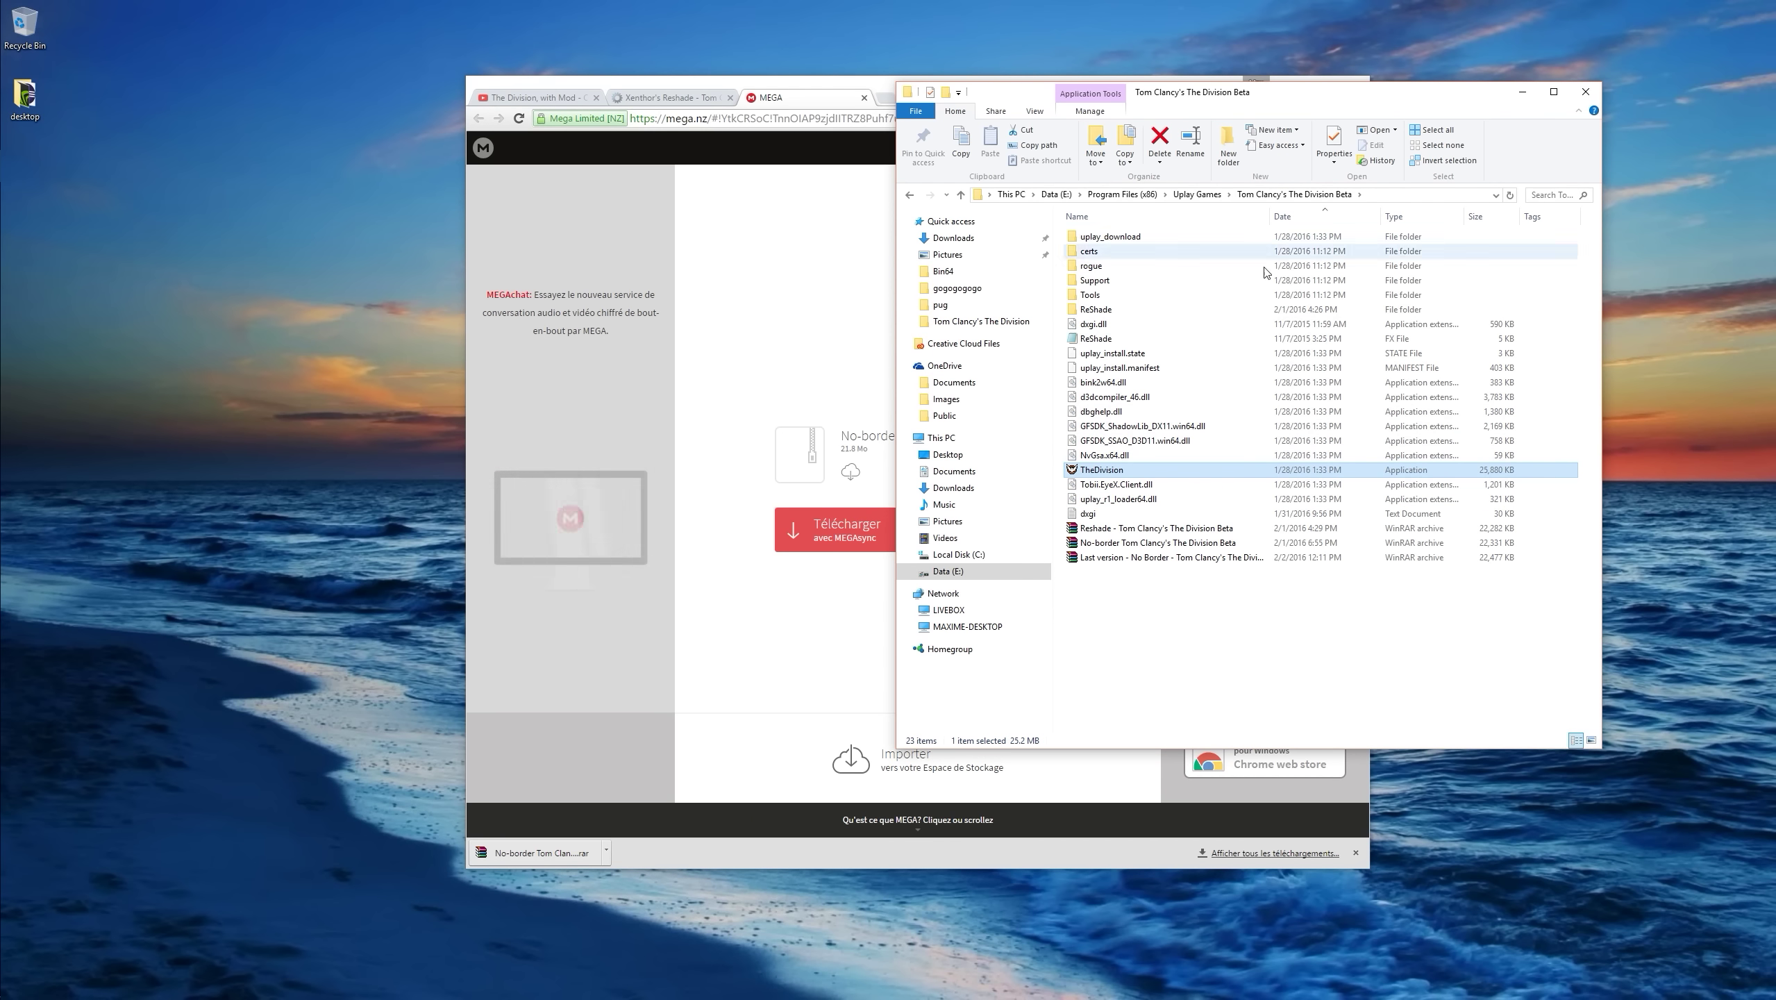
click(1155, 610)
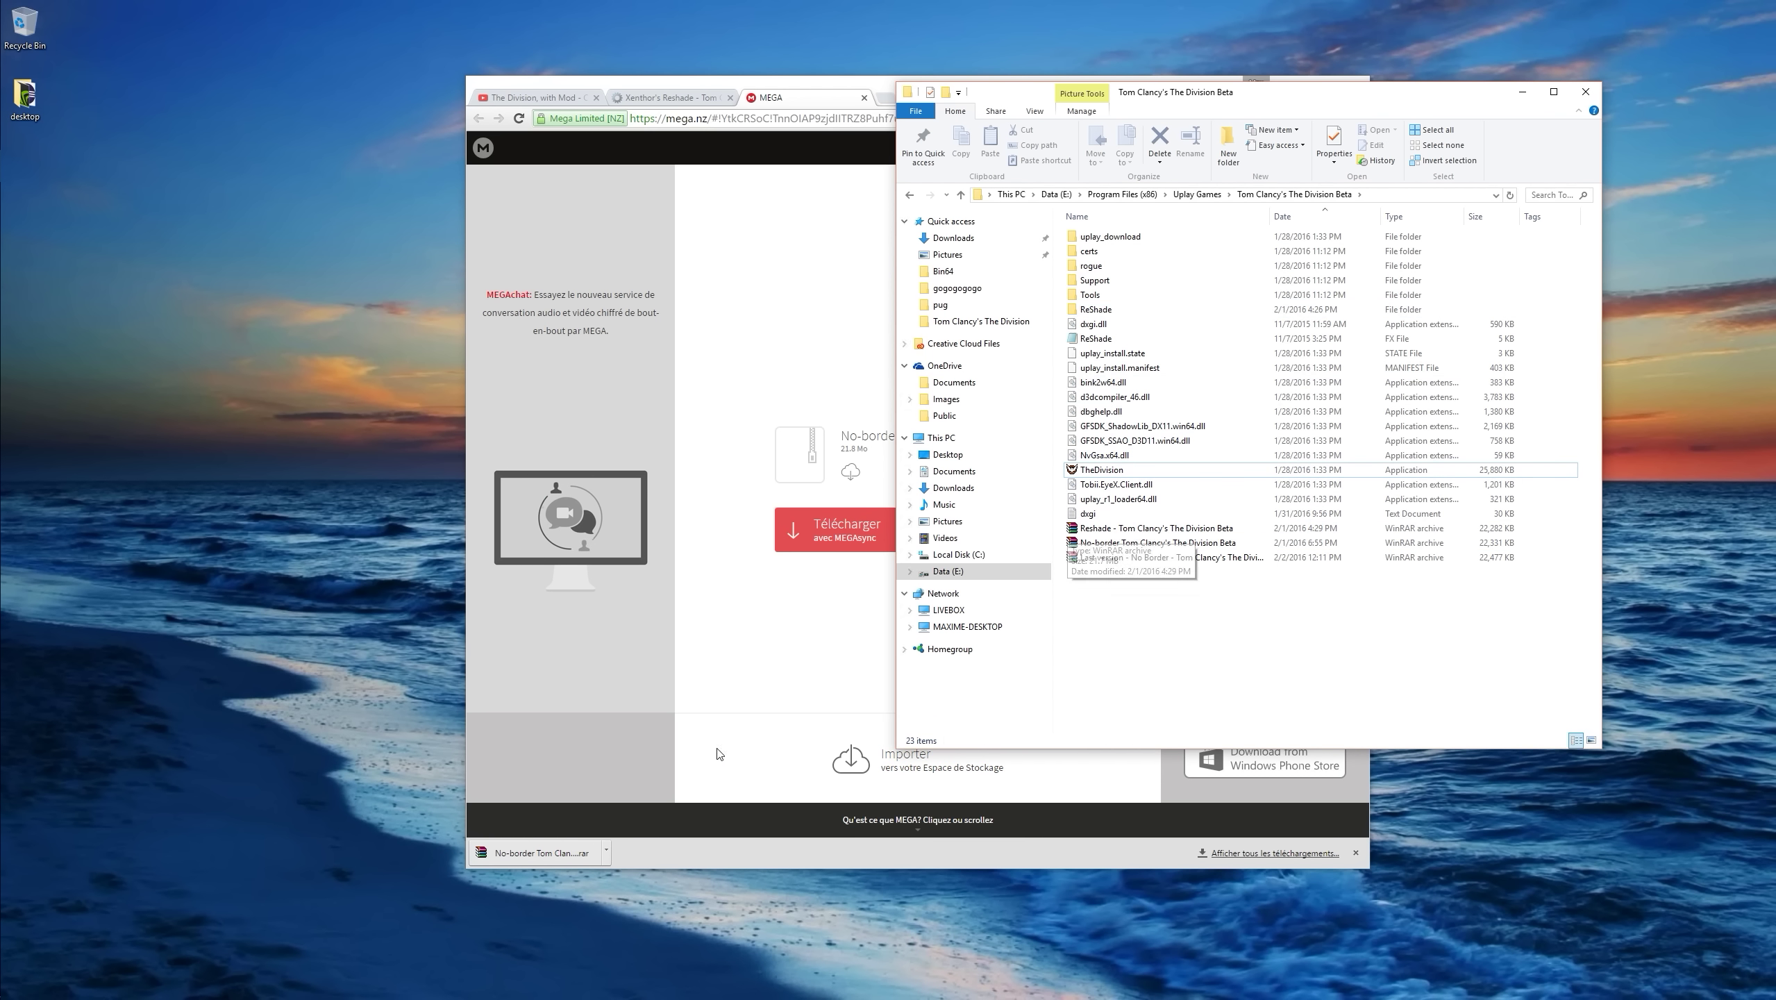
click(607, 856)
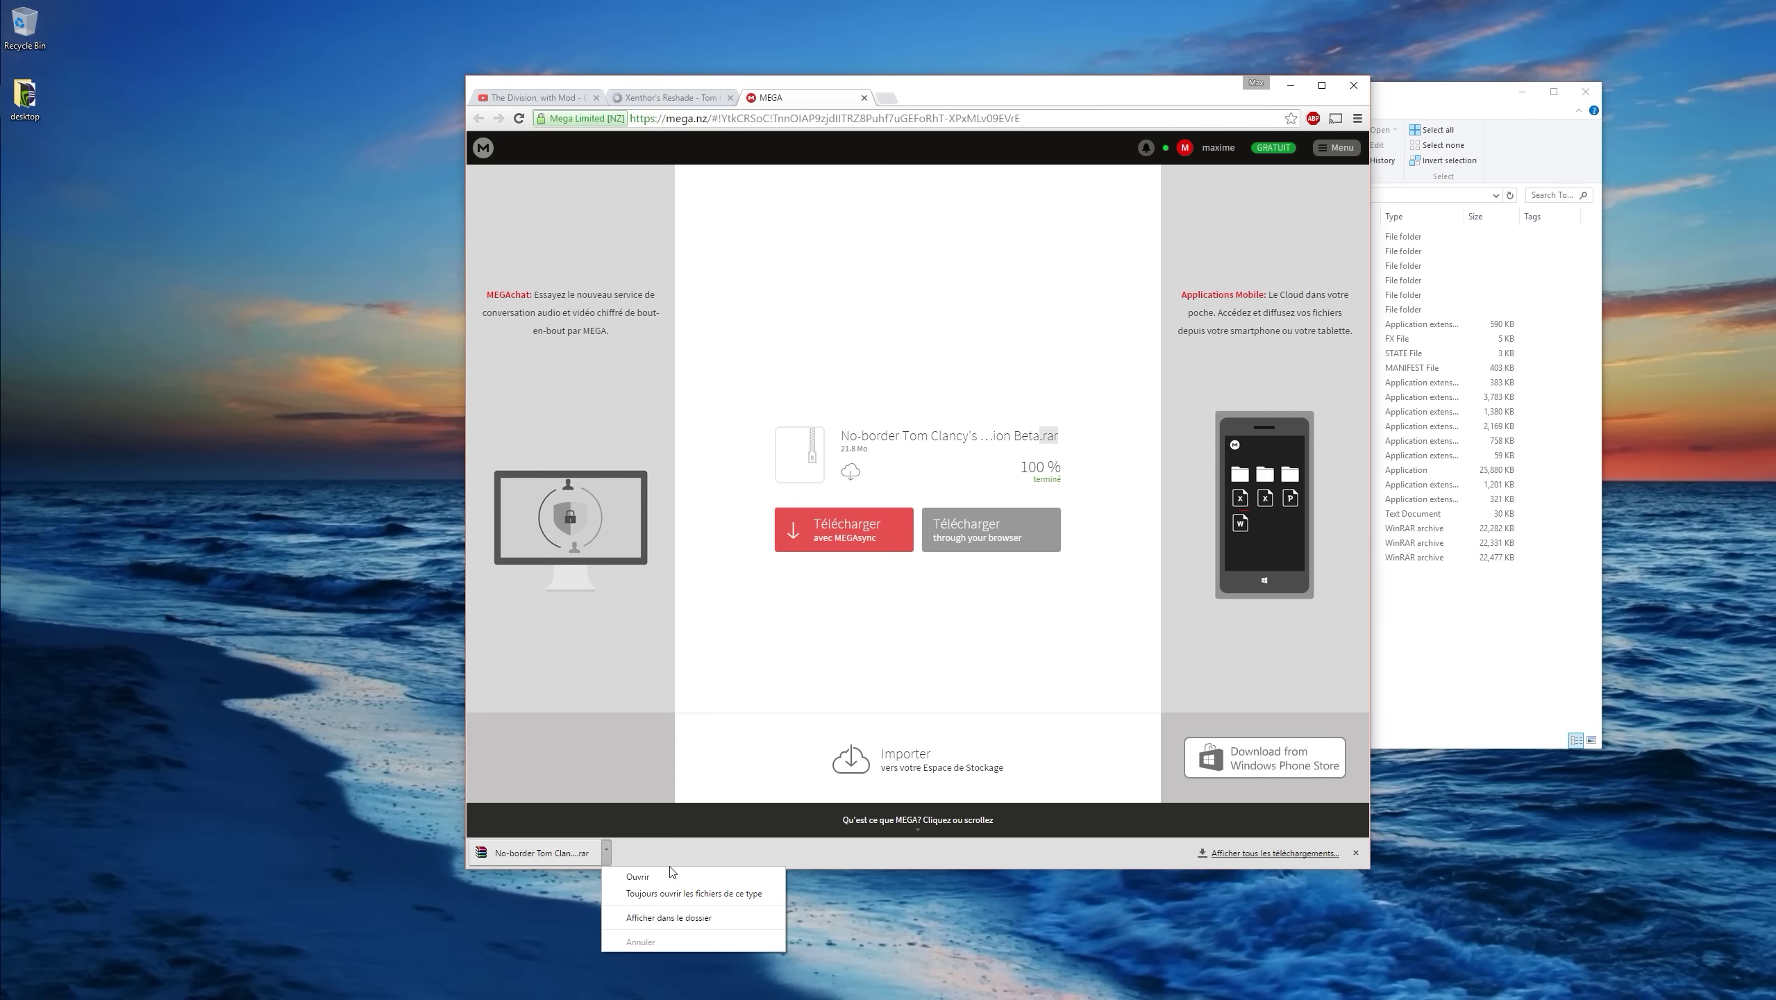
click(661, 920)
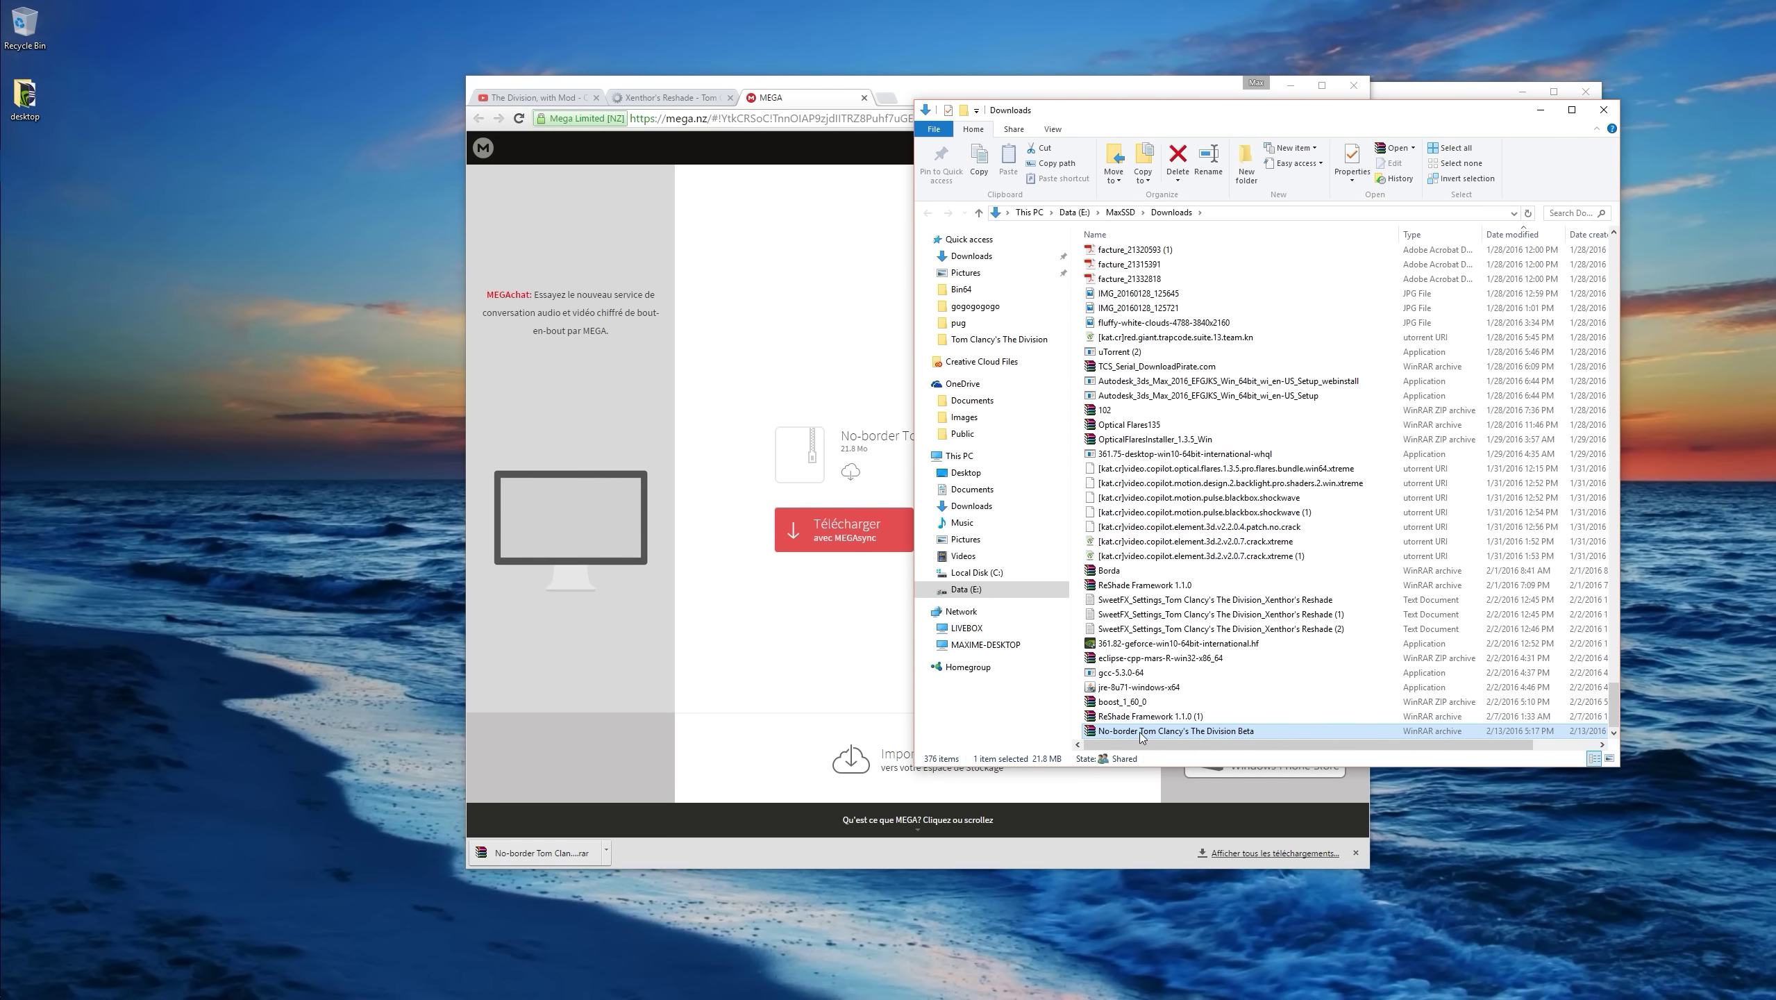
- Copy the No-border archive from Downloads into the game folder, replacing the existing copy
right_click(1139, 730)
click(1174, 649)
drag(1134, 110, 484, 268)
click(1399, 616)
right_click(1154, 638)
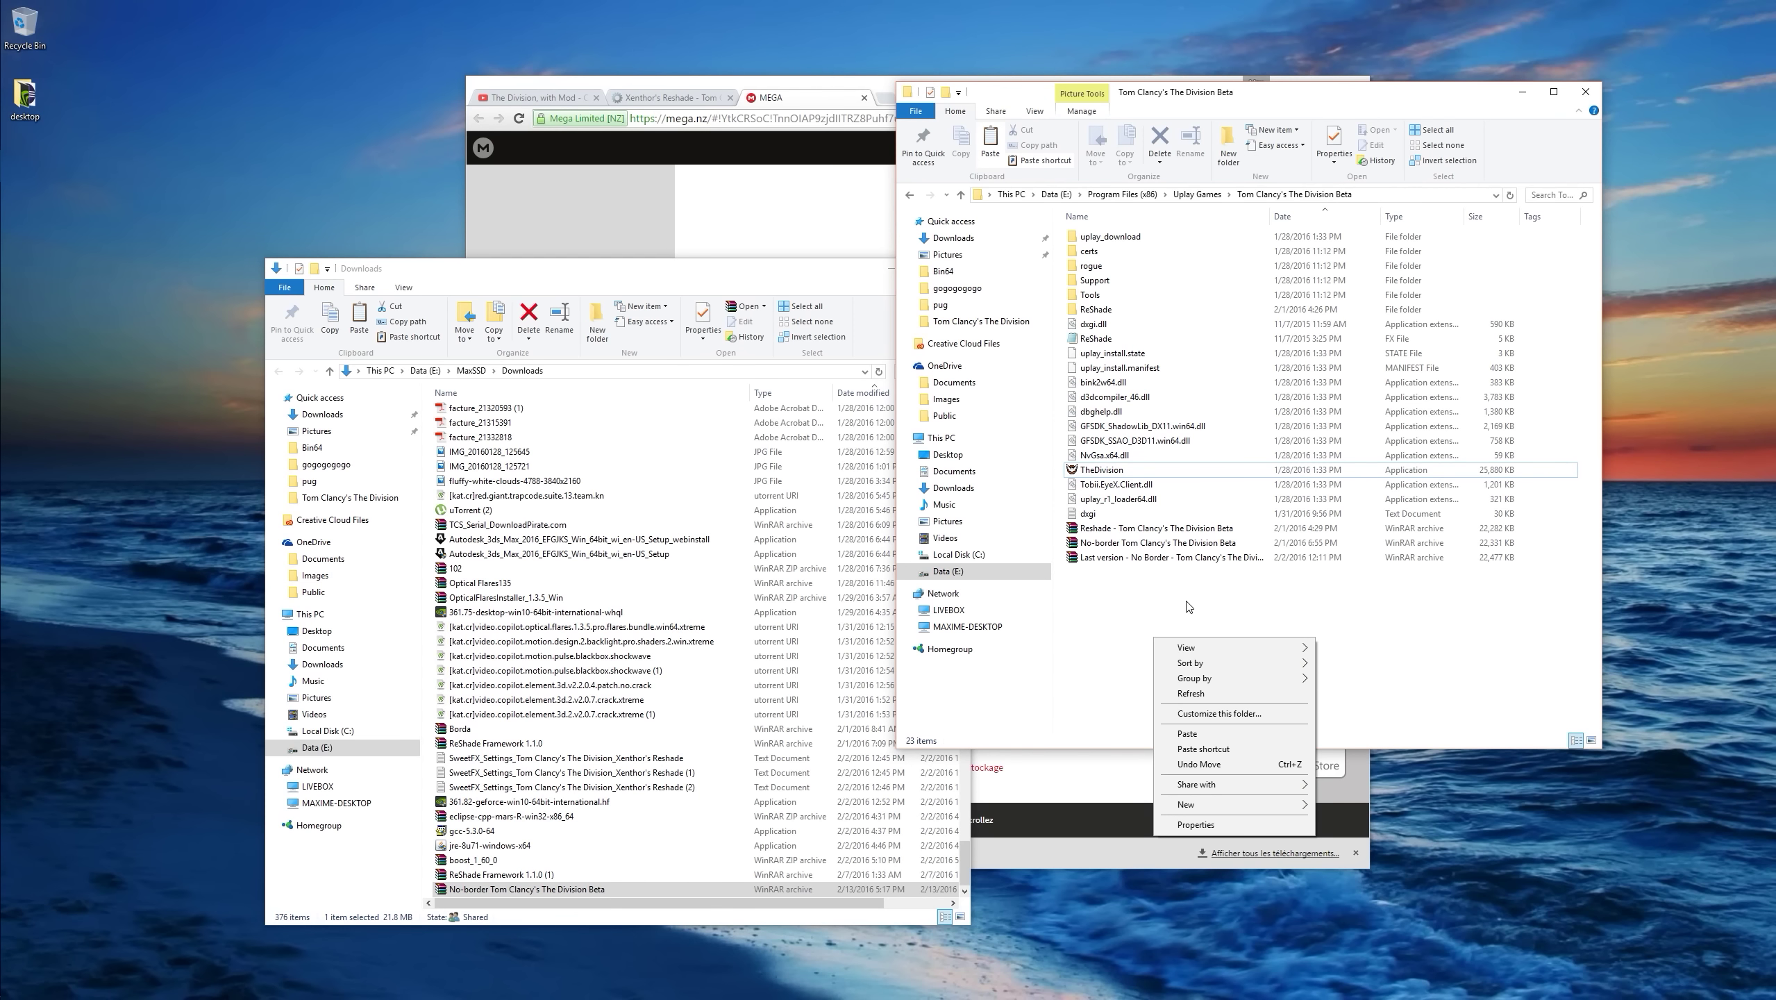
click(1218, 578)
right_click(1187, 677)
mouse_move(1222, 693)
click(1220, 773)
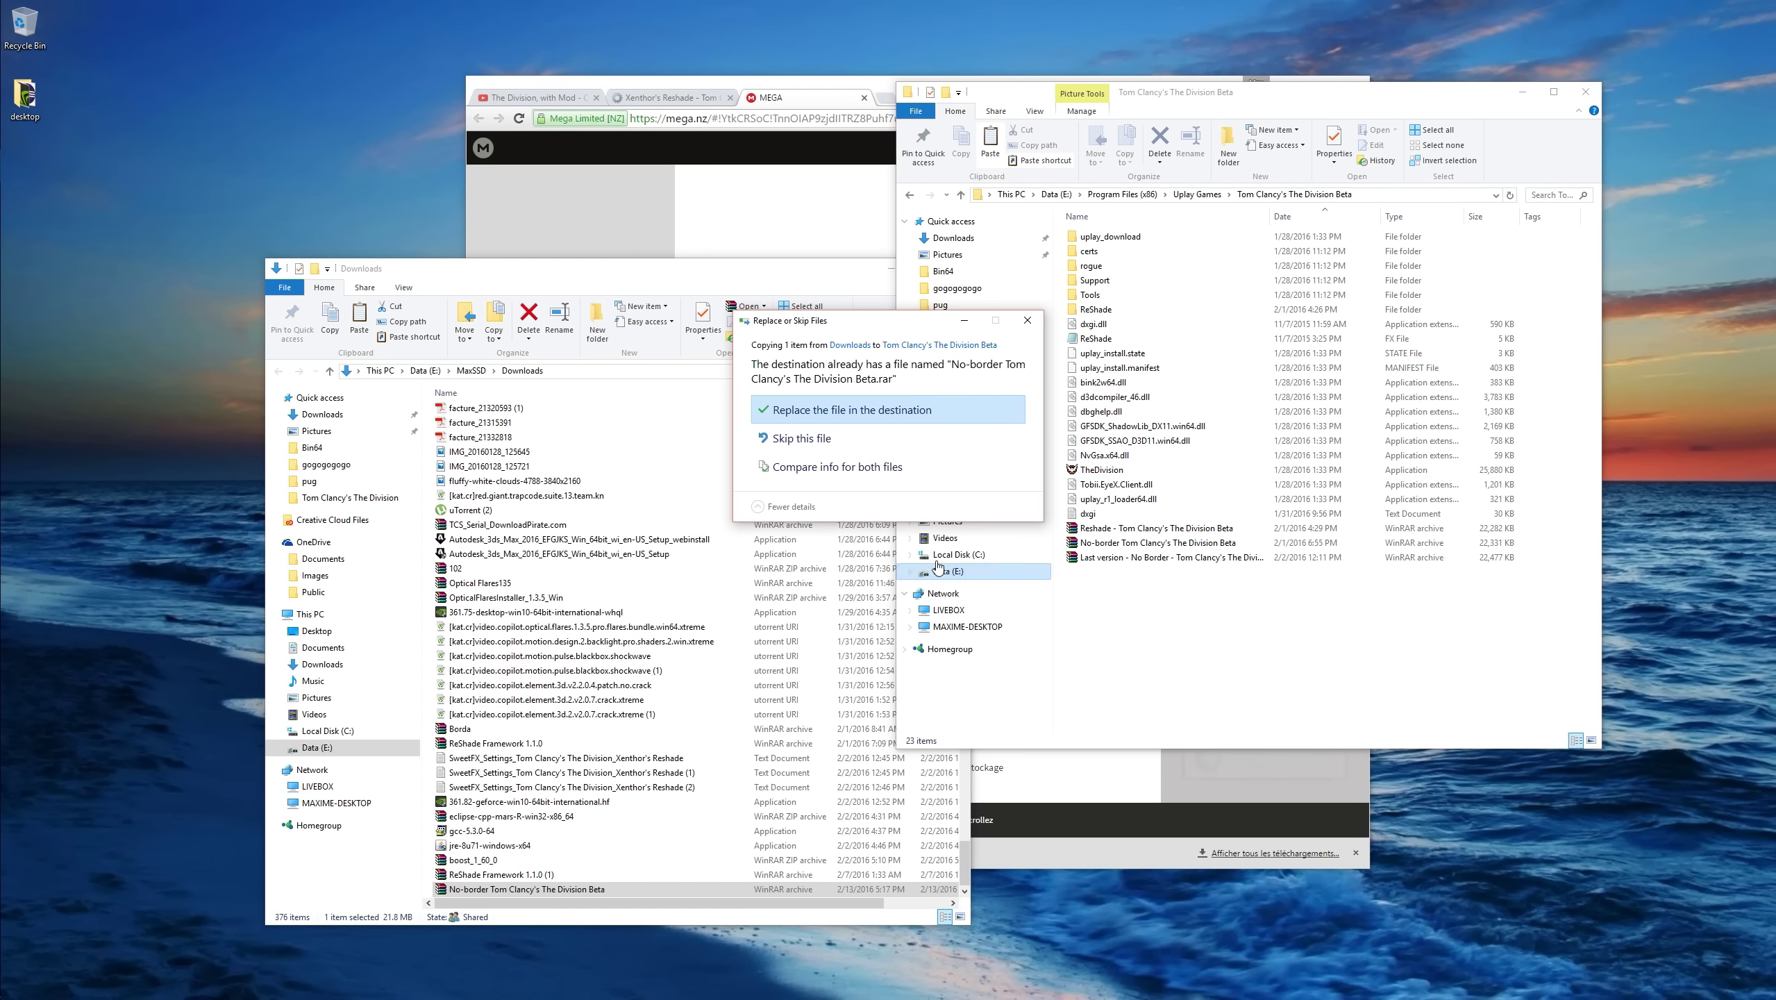
click(880, 414)
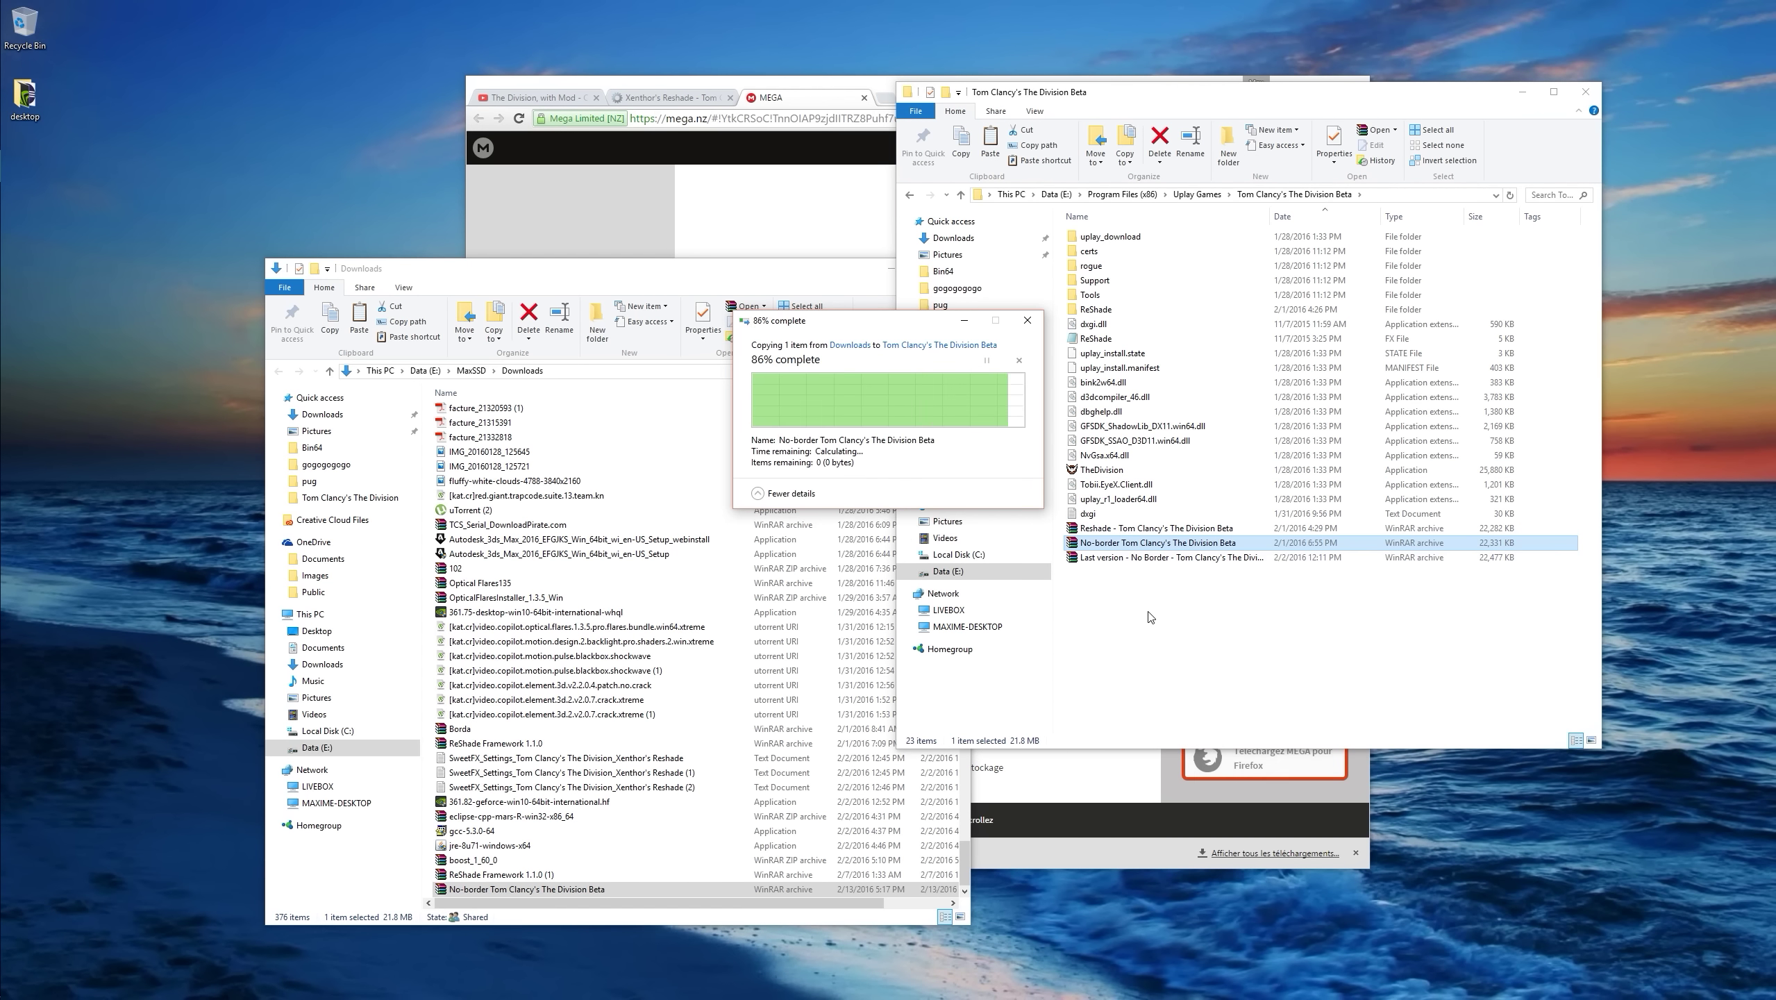
- Extract the archive into its own No-border subfolder rather than over the existing files
right_click(1123, 547)
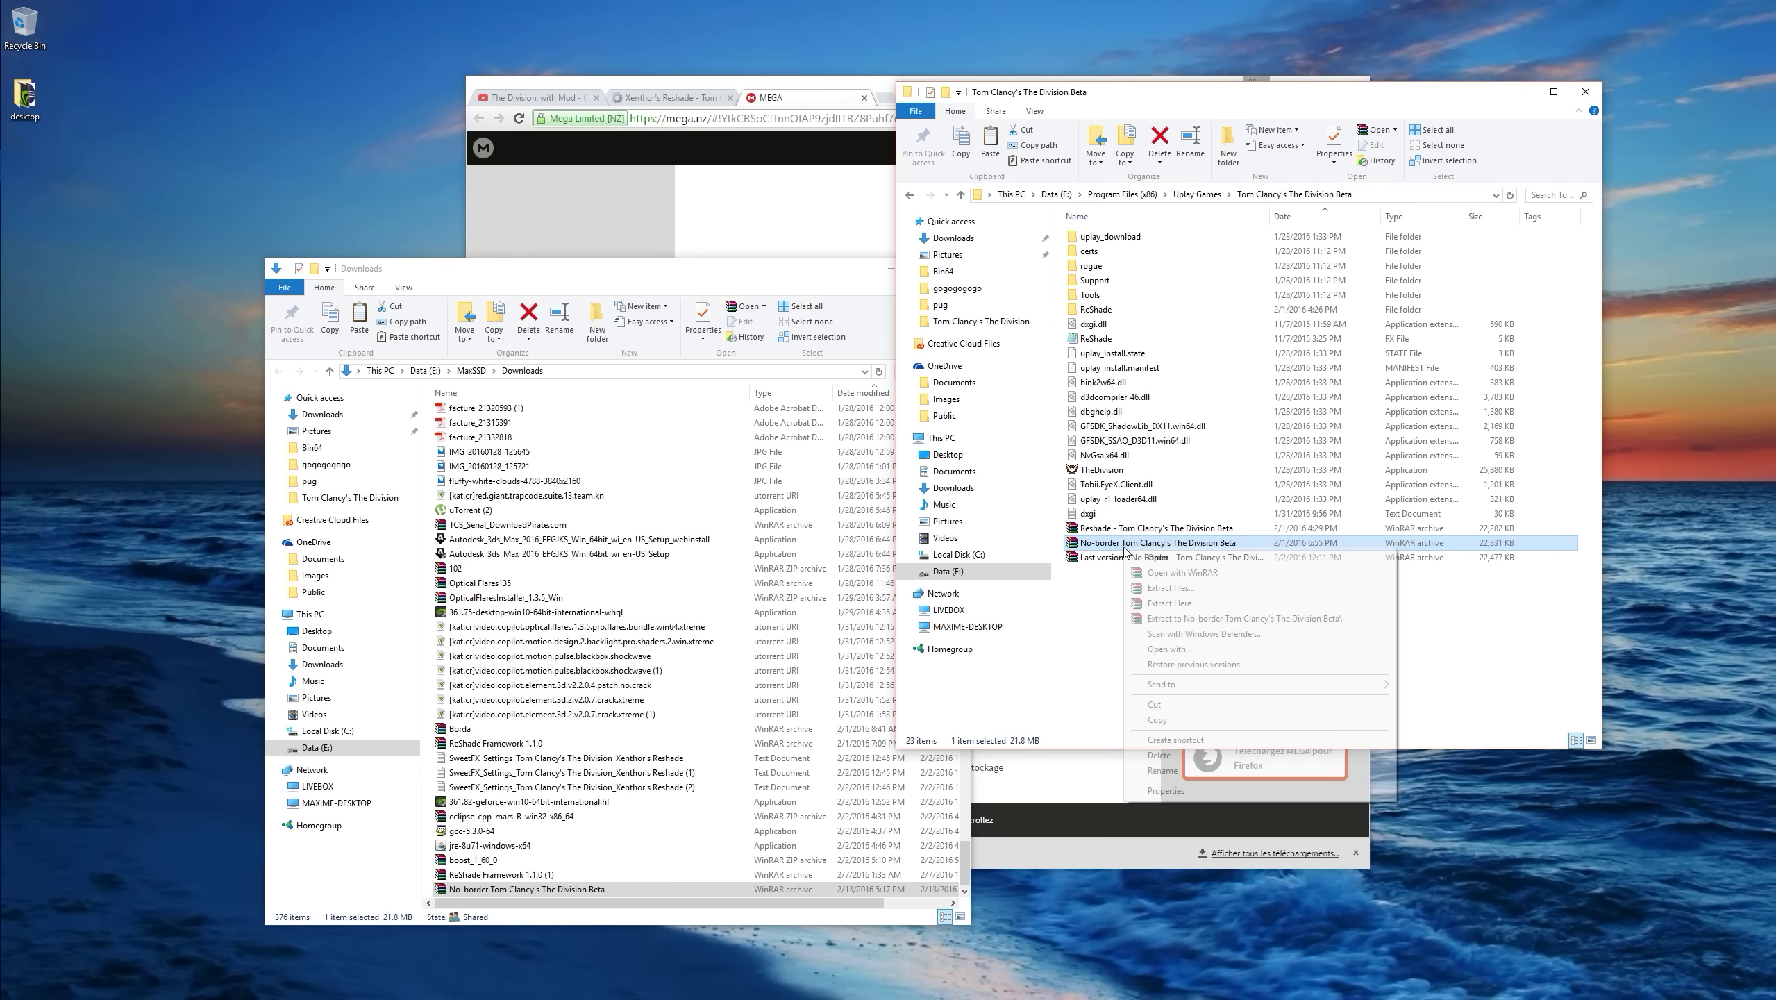
click(1193, 604)
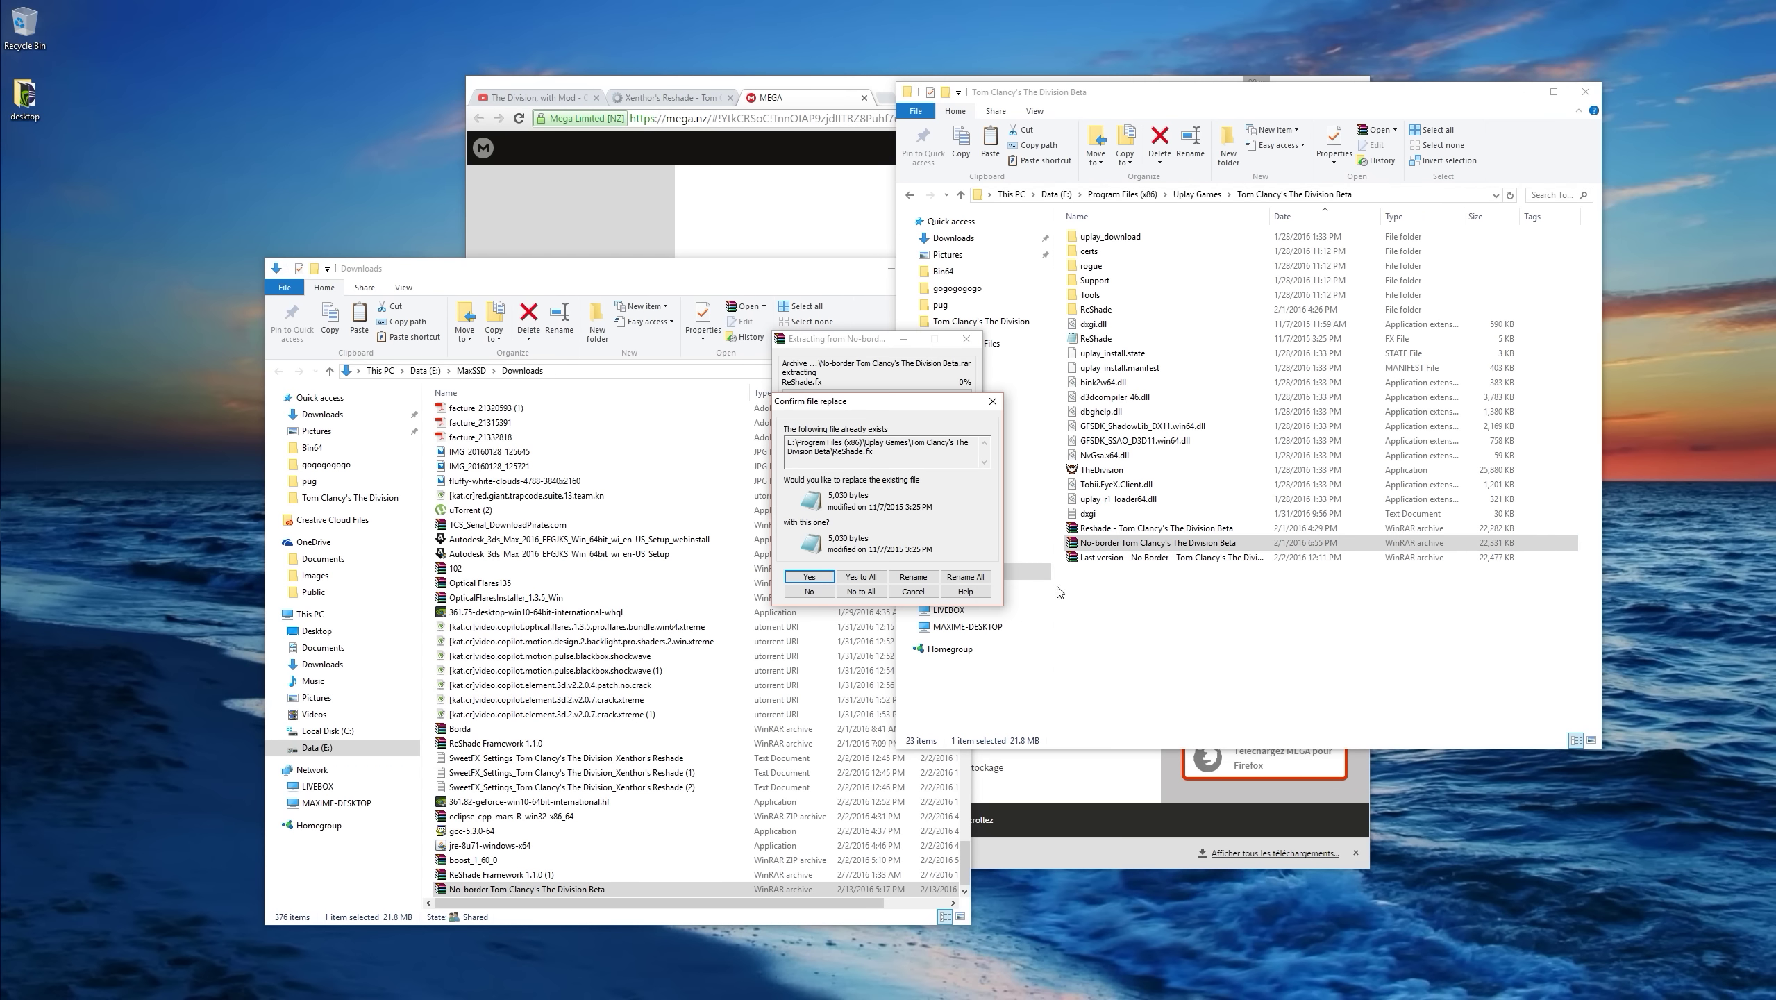
drag(934, 421, 899, 365)
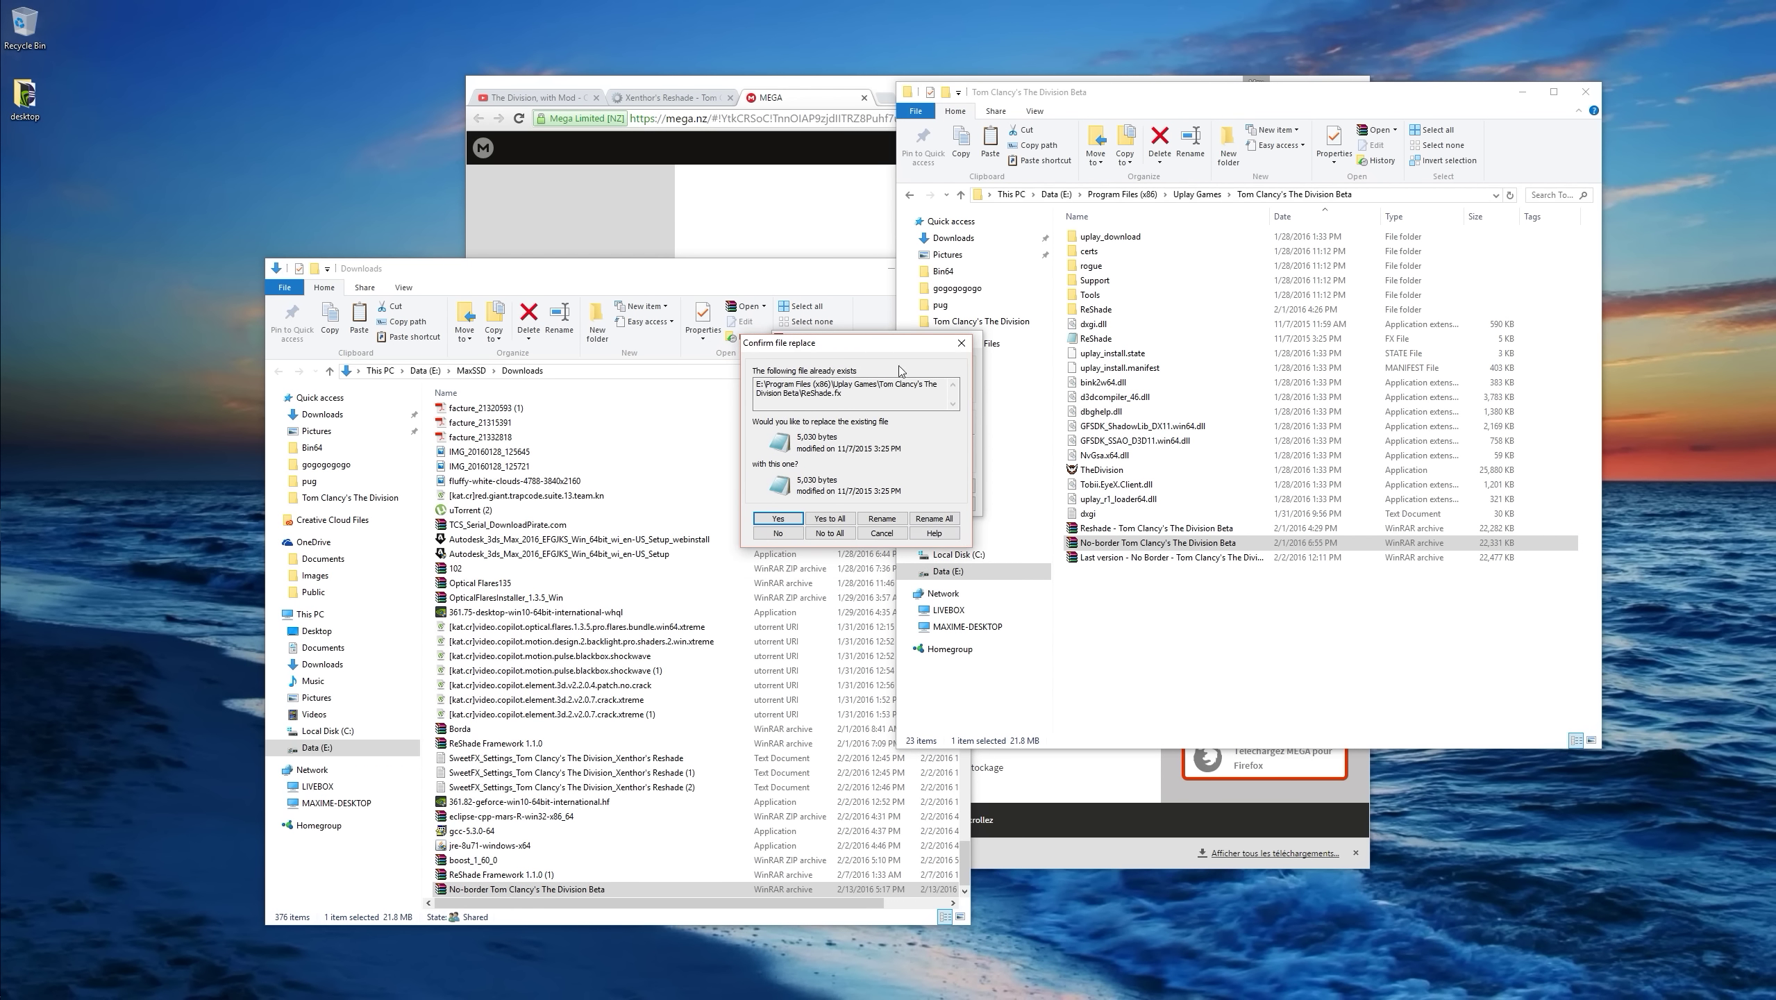
click(882, 533)
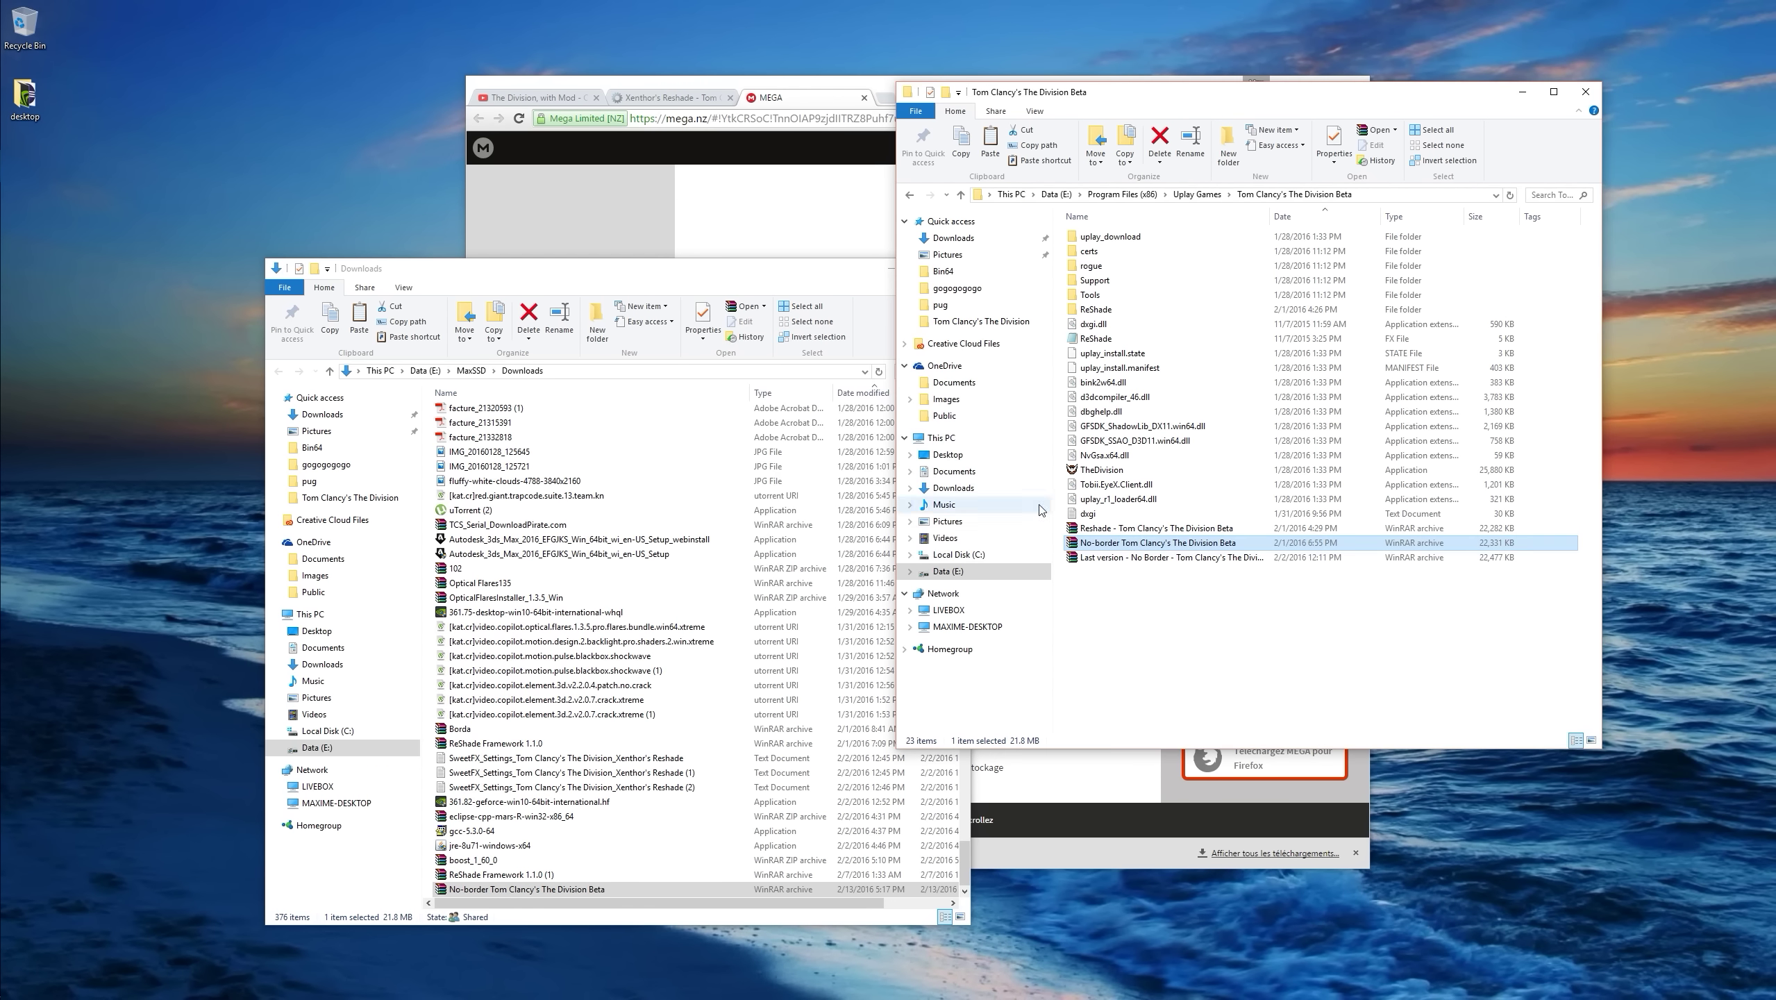
right_click(1120, 546)
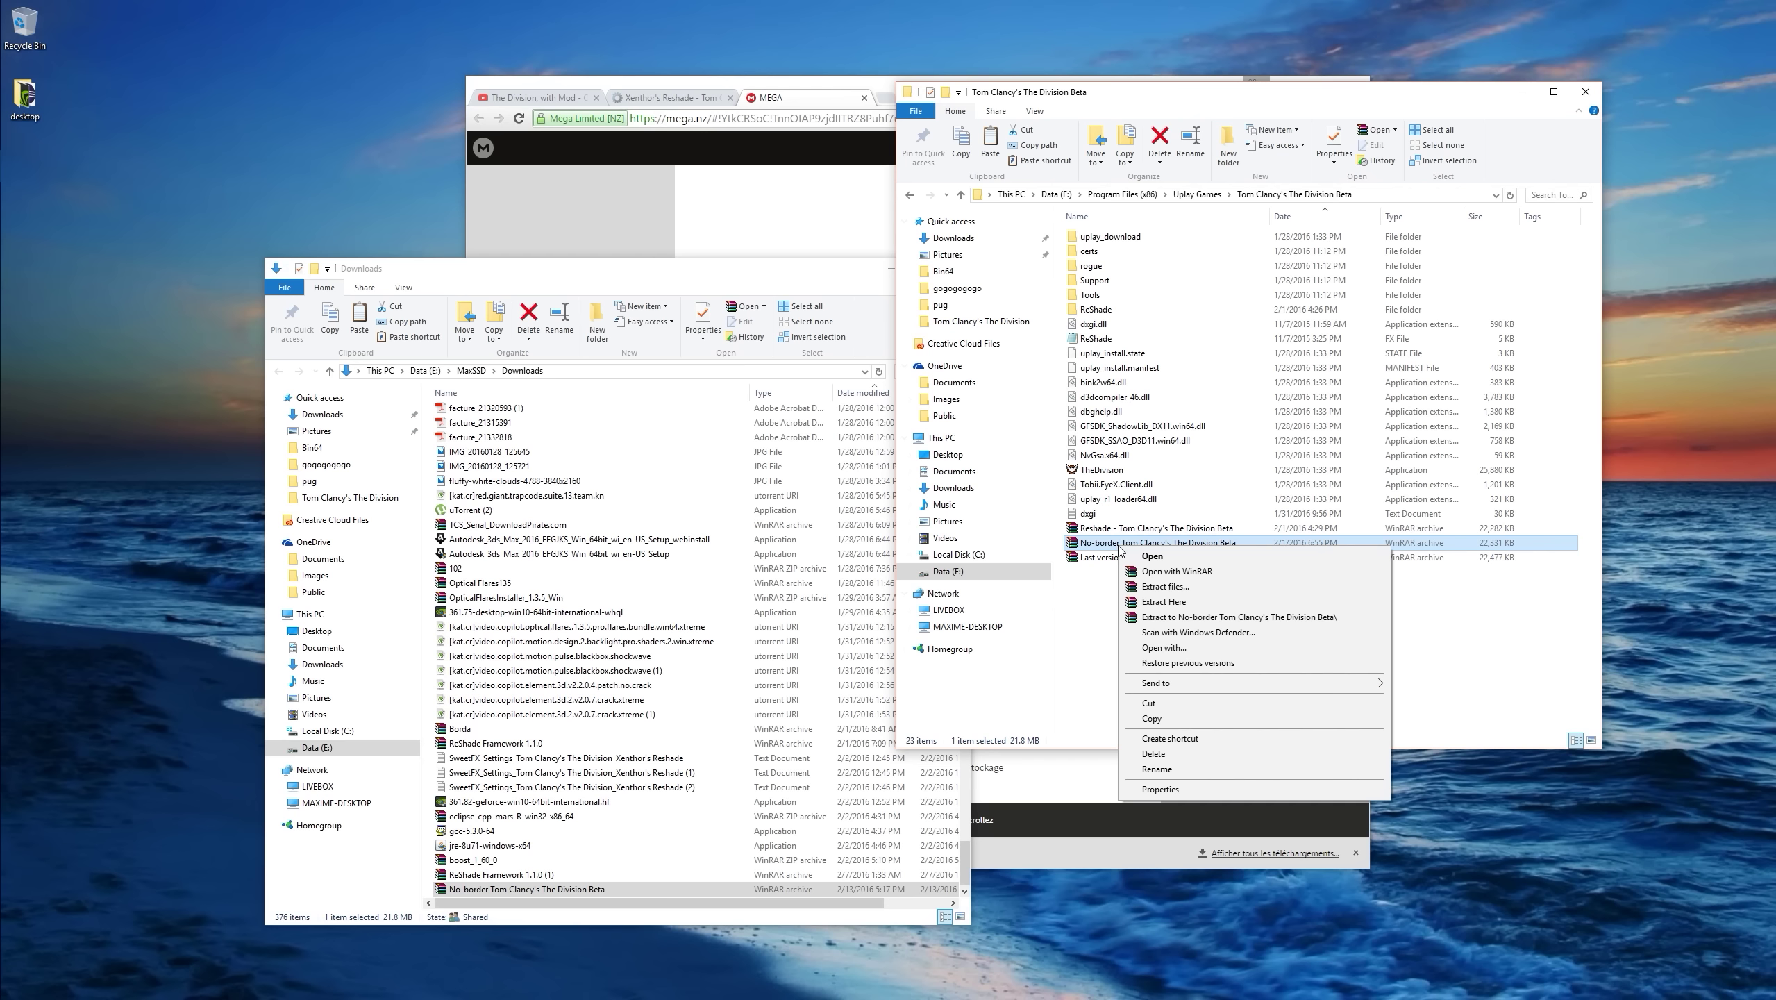
click(1204, 618)
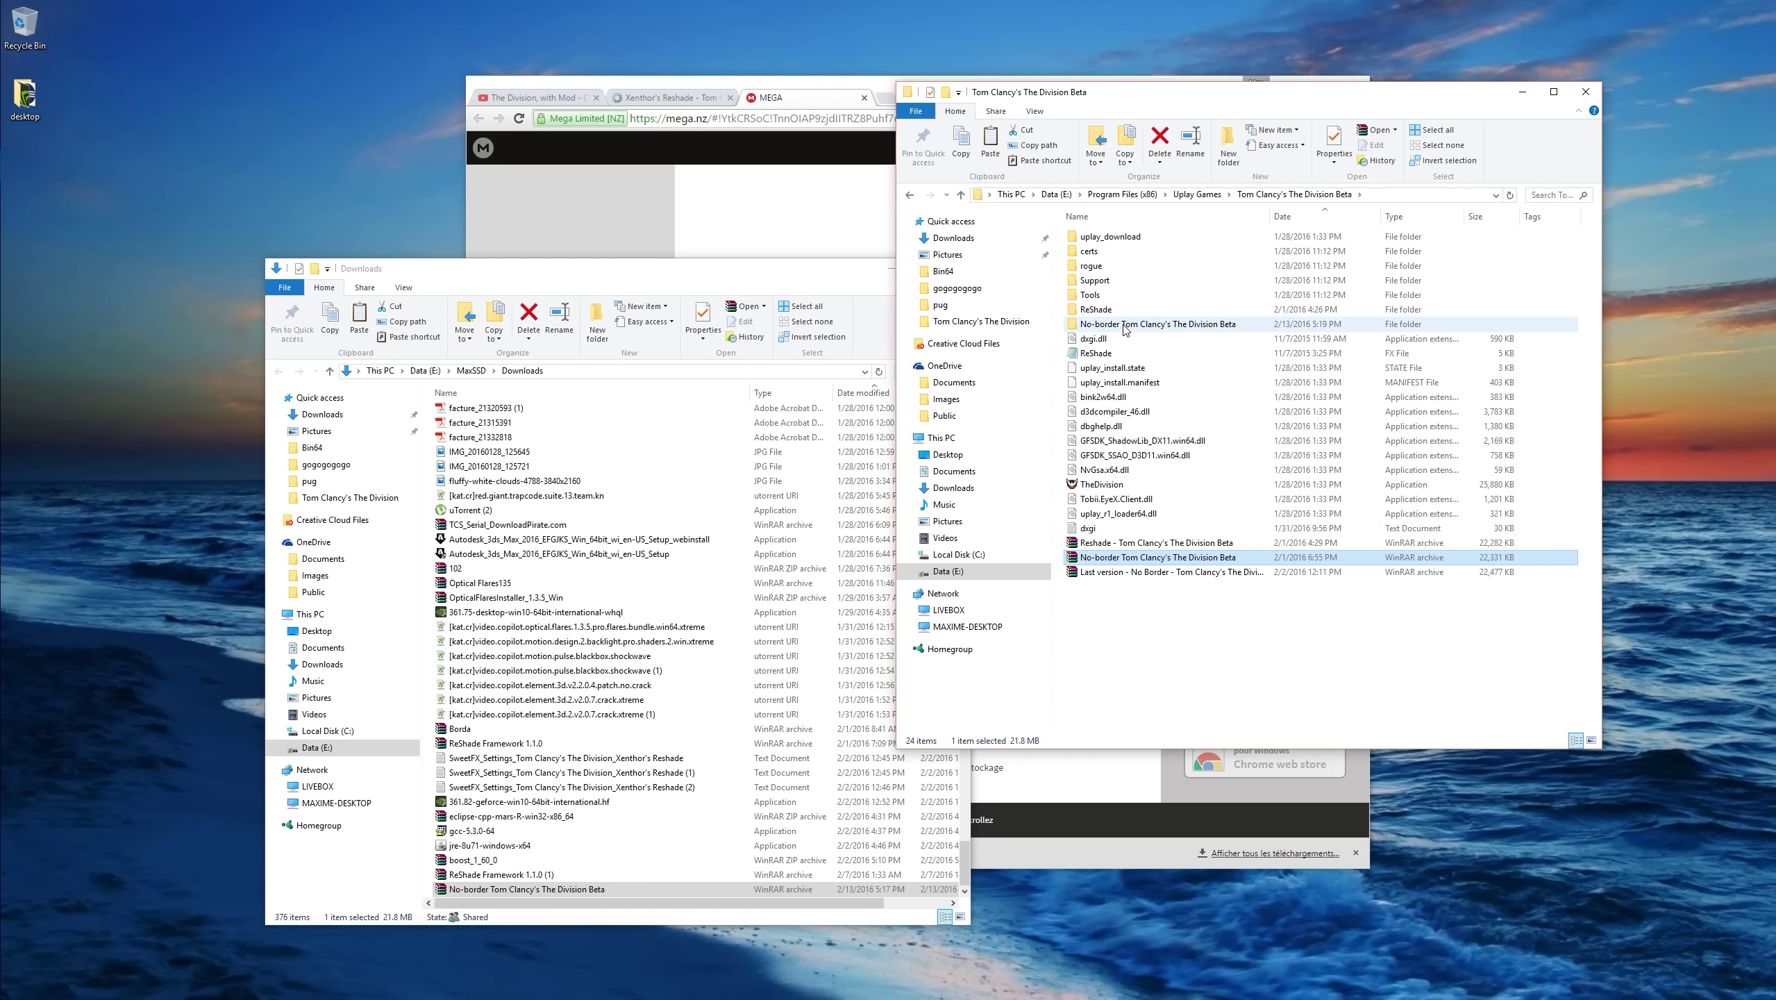
- Open the extracted No-border folder and copy the ReShade folder, dxgi.dll and ReShade.fx
drag(1120, 324, 1148, 579)
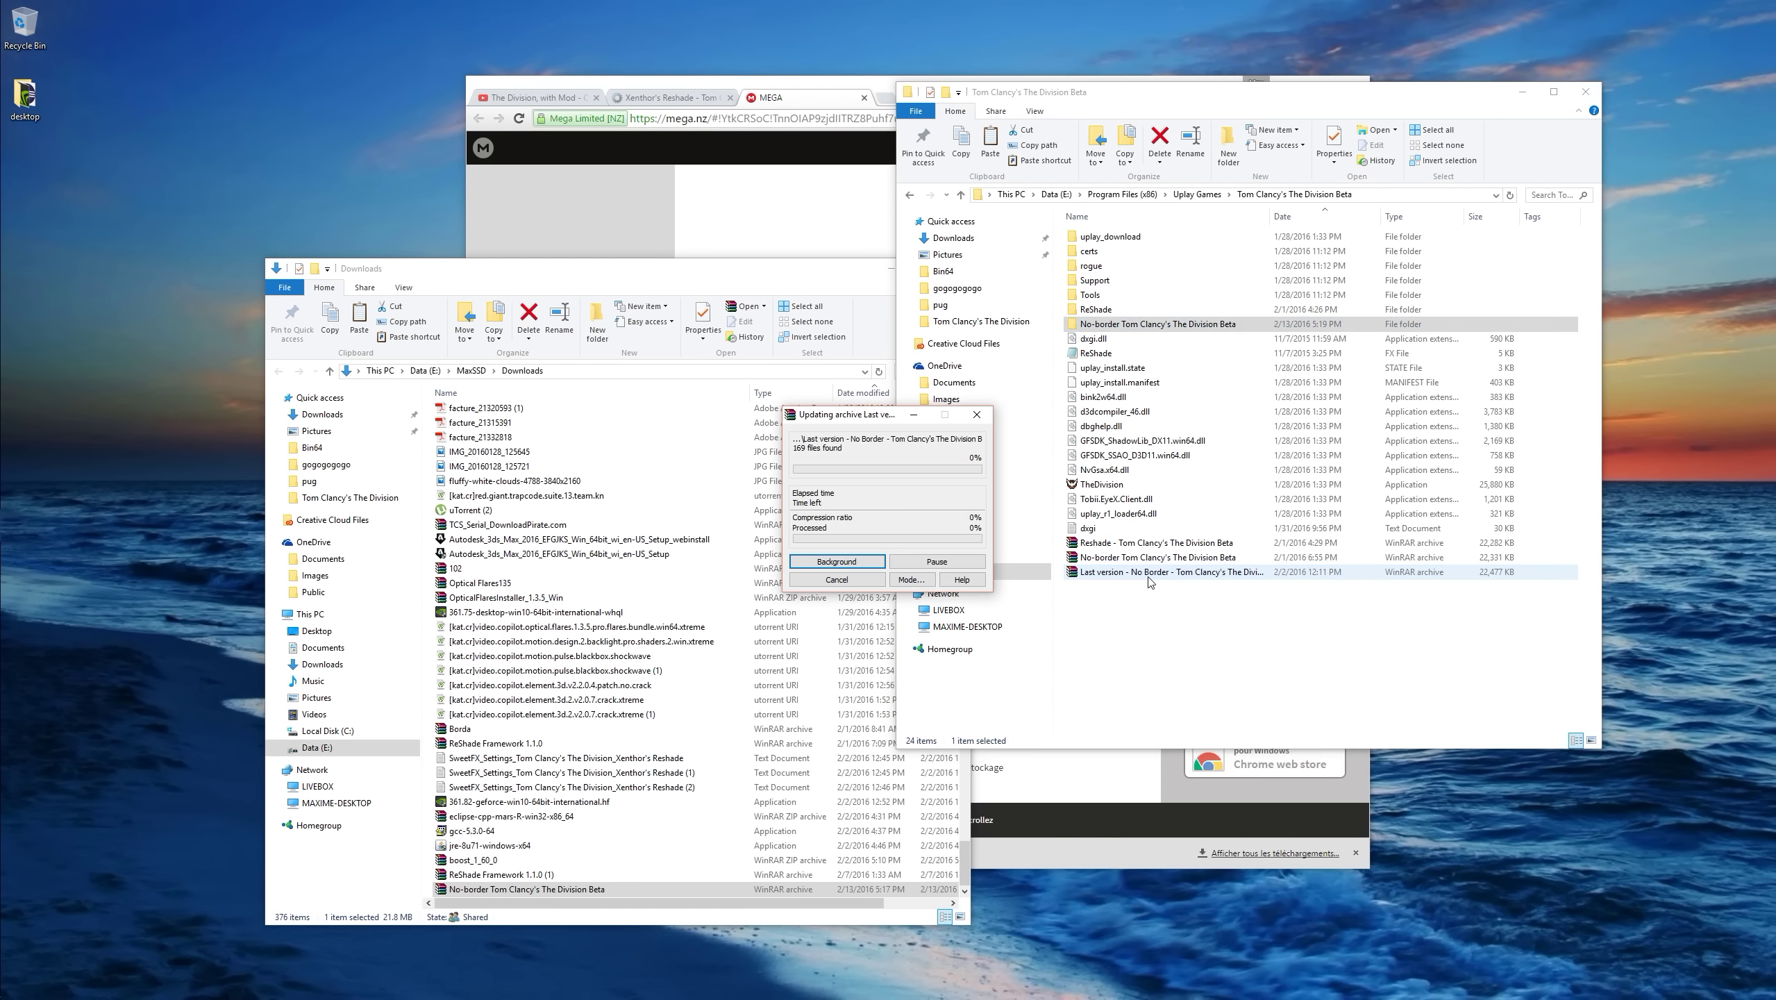
double_click(1165, 325)
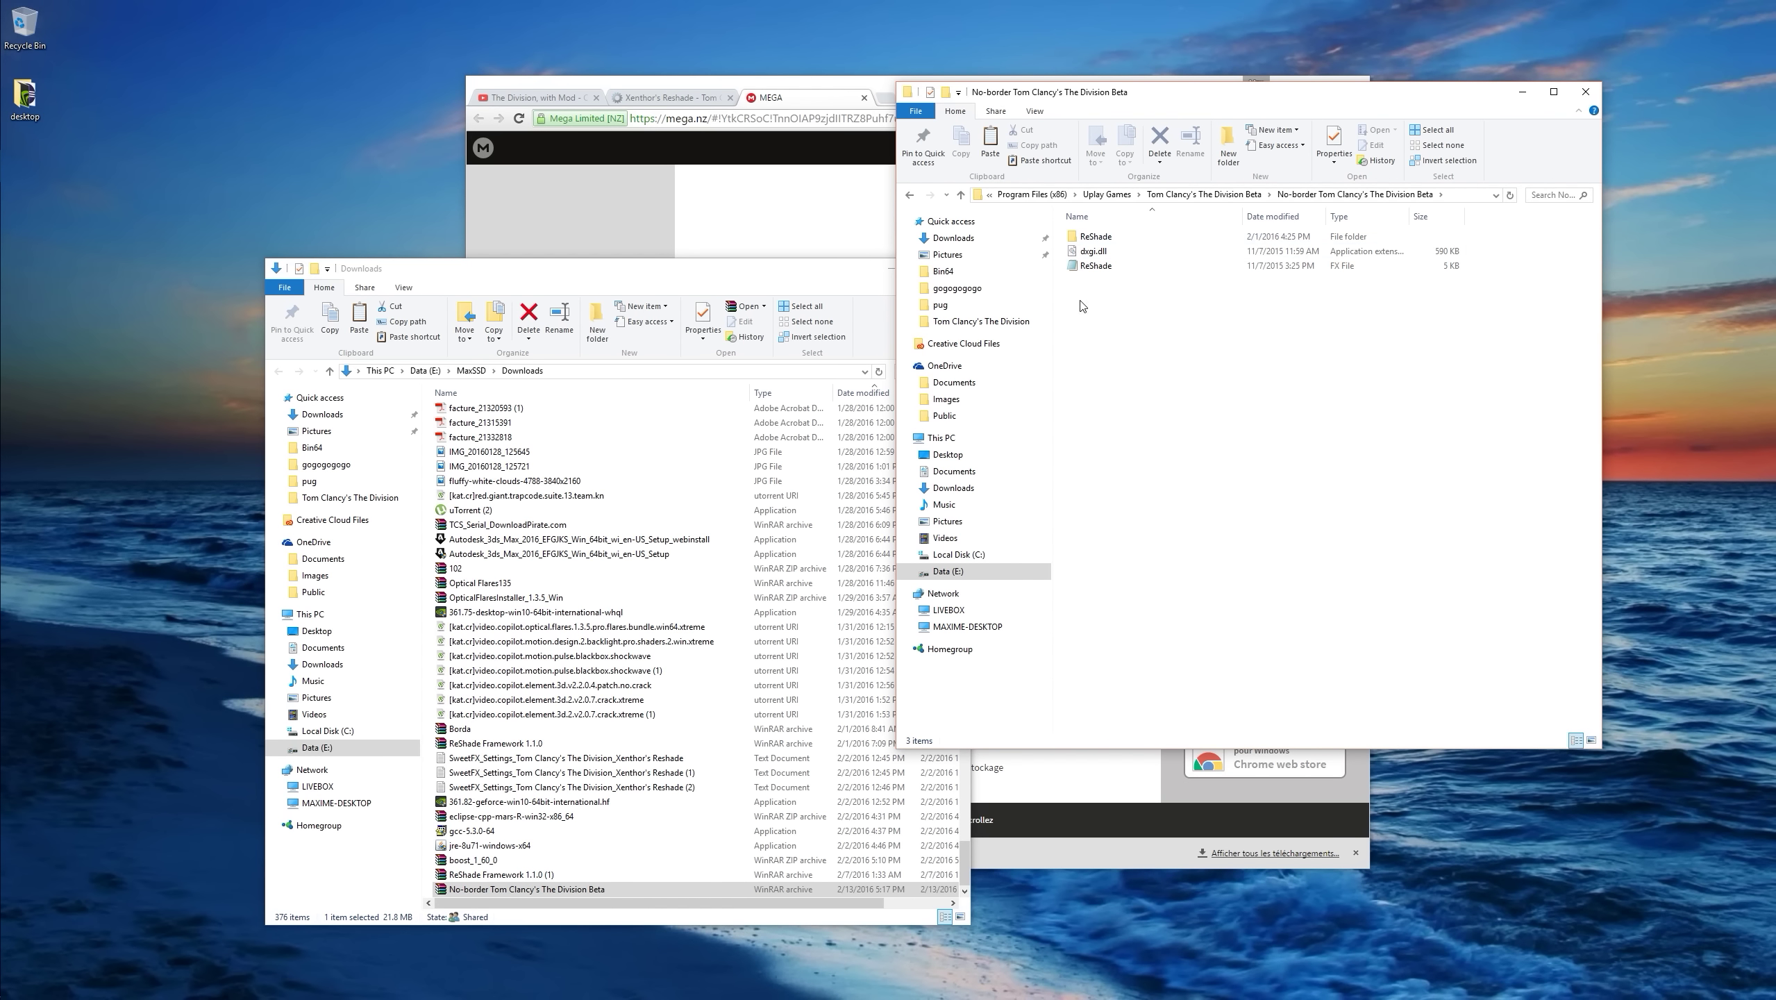
click(1114, 241)
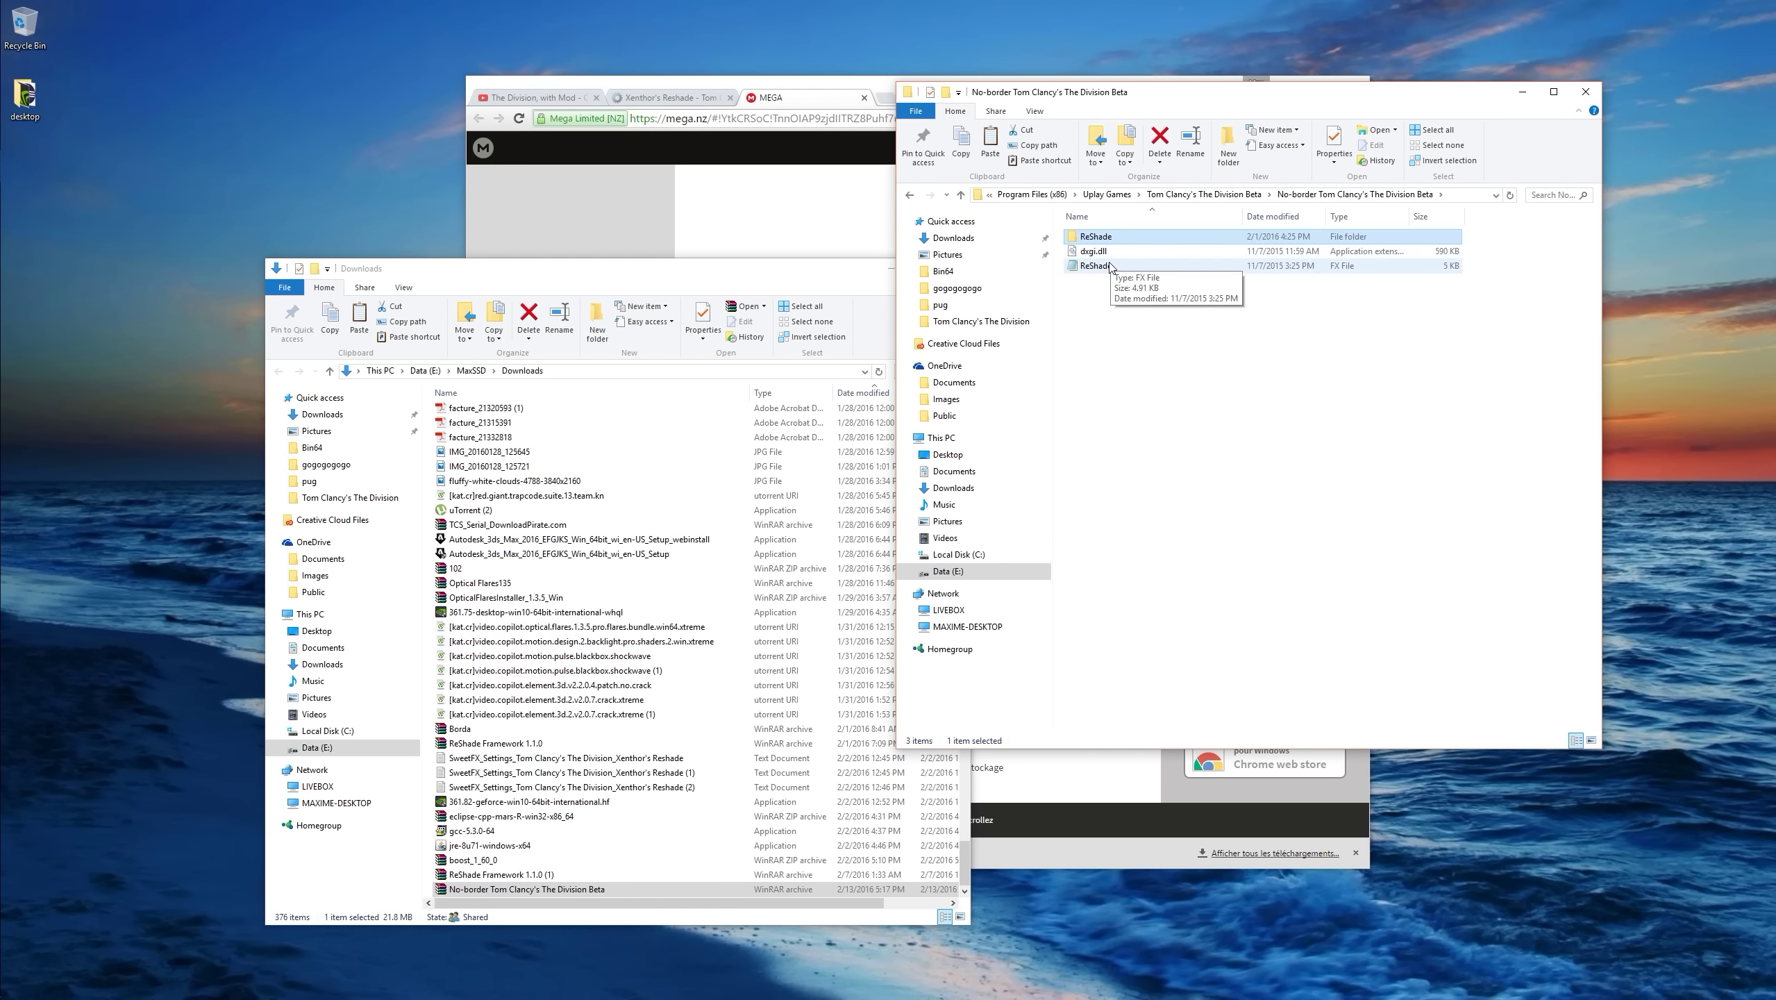
shift+click(1109, 267)
right_click(1110, 264)
click(1155, 389)
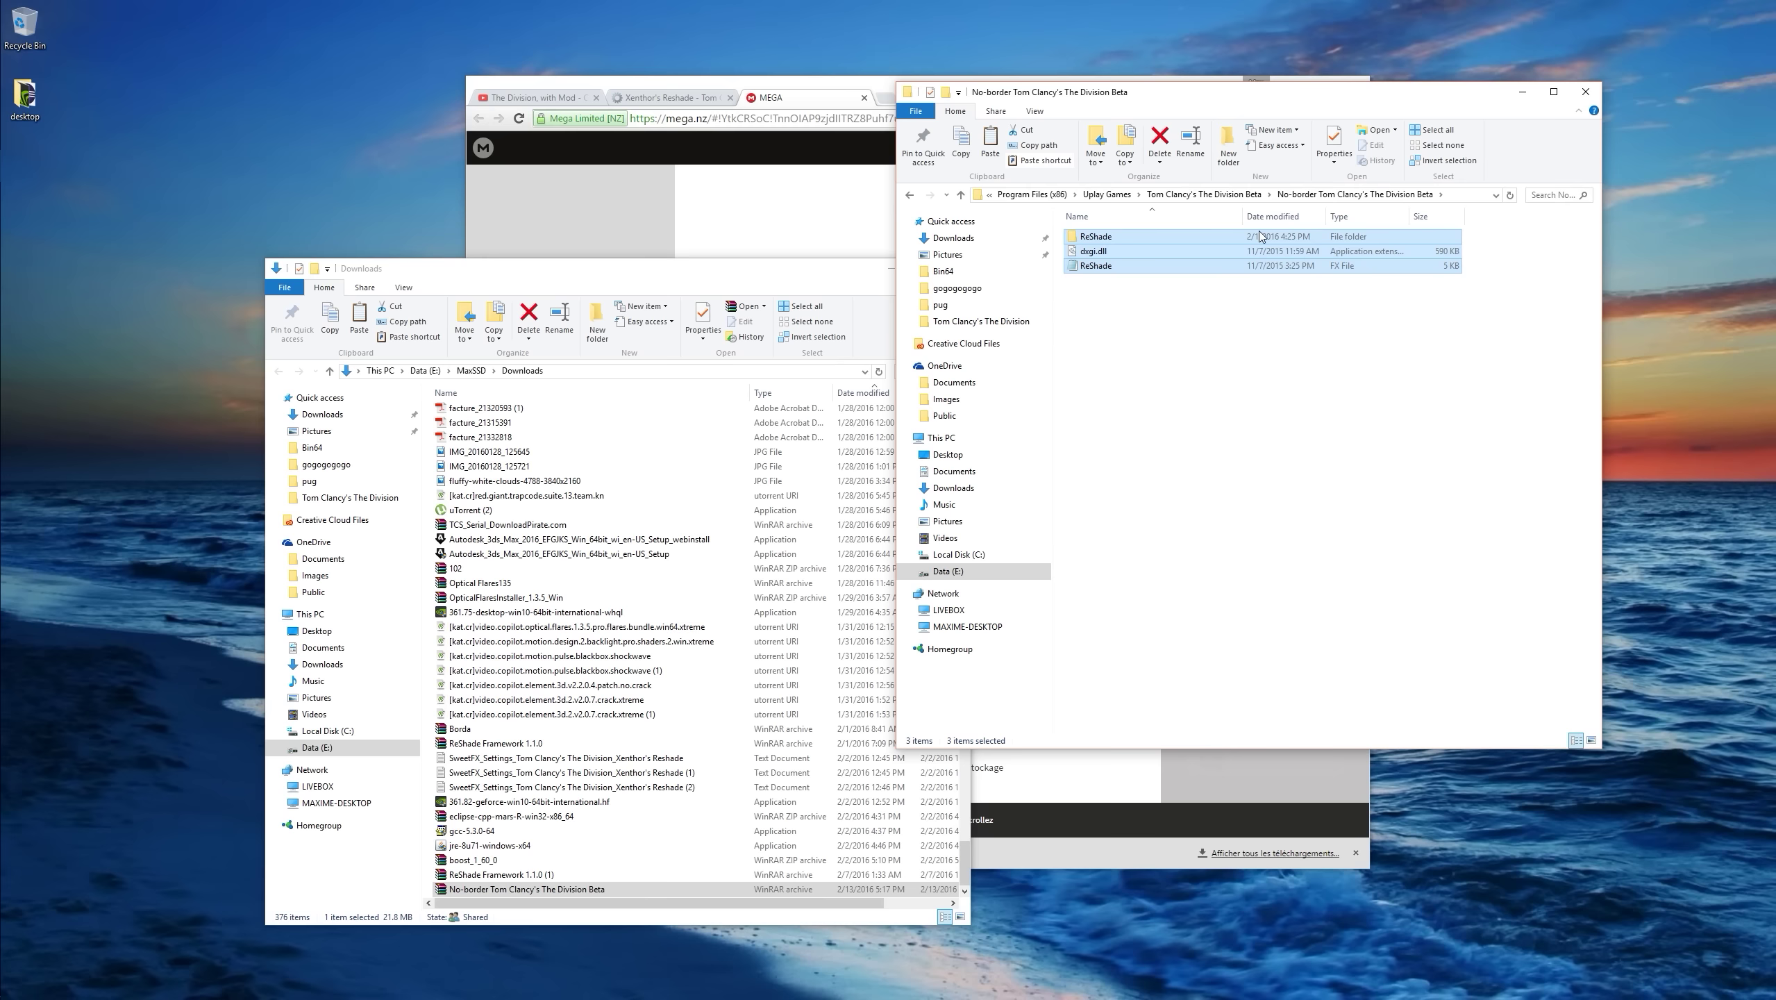
- Paste the three items into the game folder, replacing existing files, then delete them
click(1204, 194)
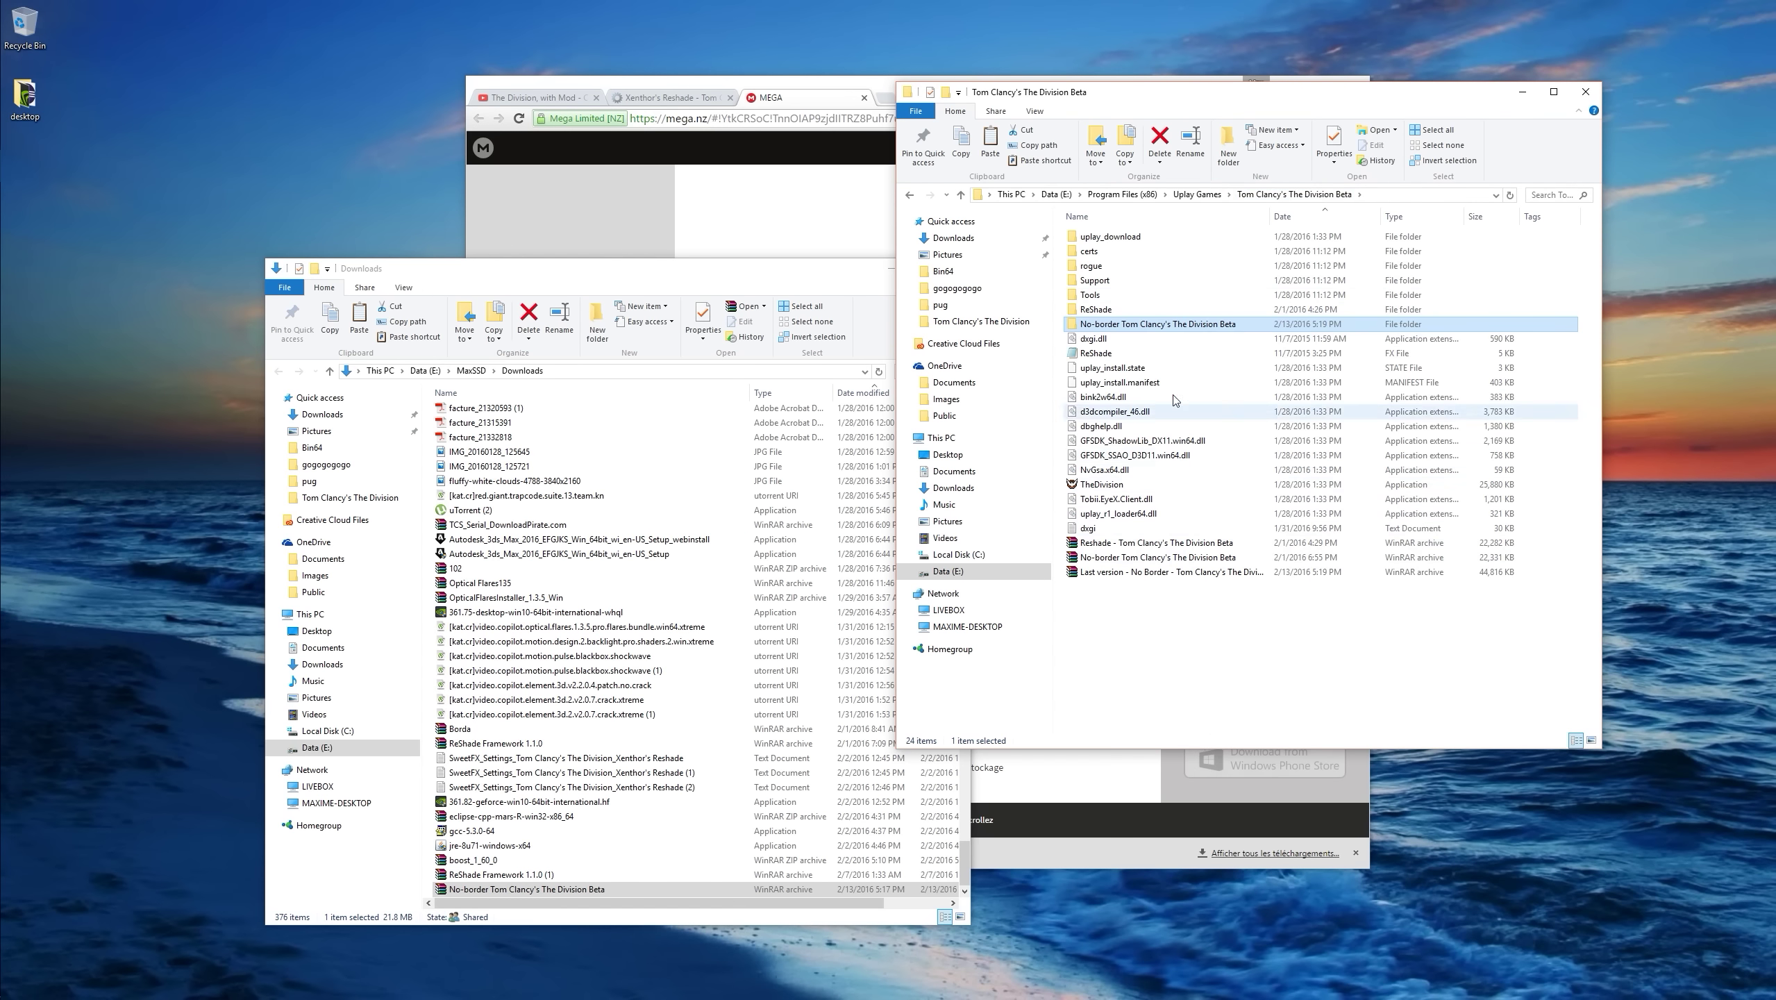
right_click(1170, 642)
click(1202, 733)
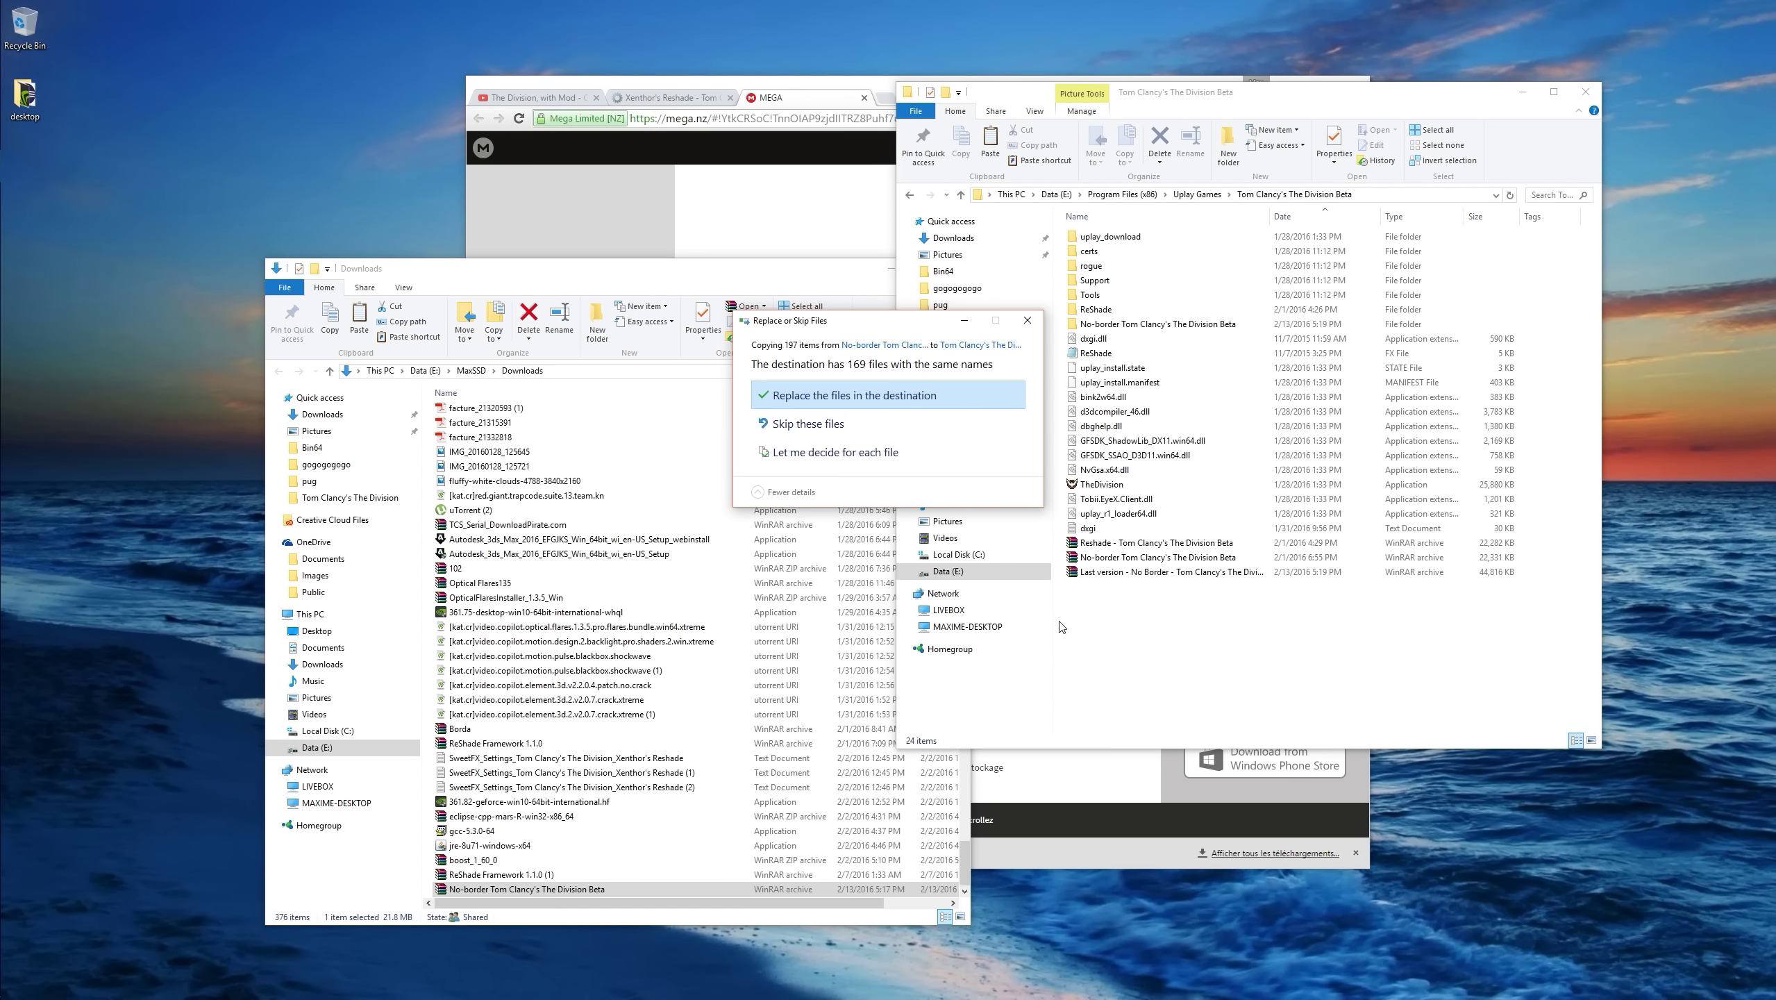
click(854, 397)
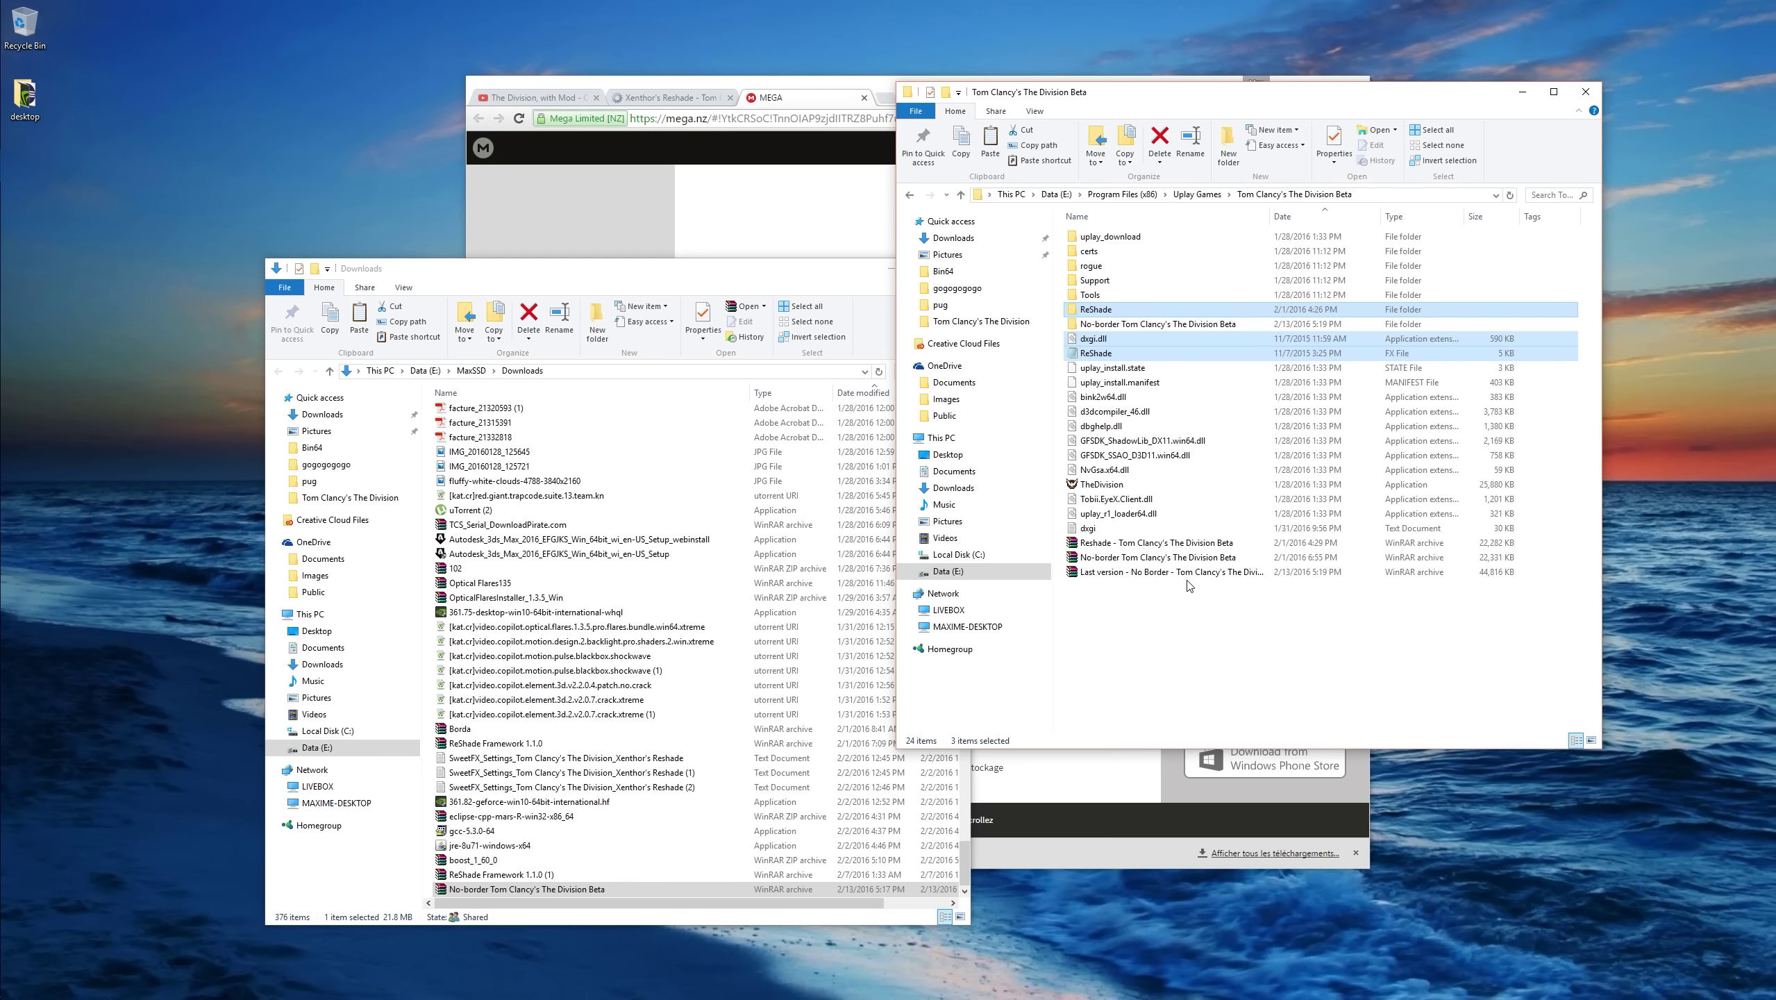
key(Delete)
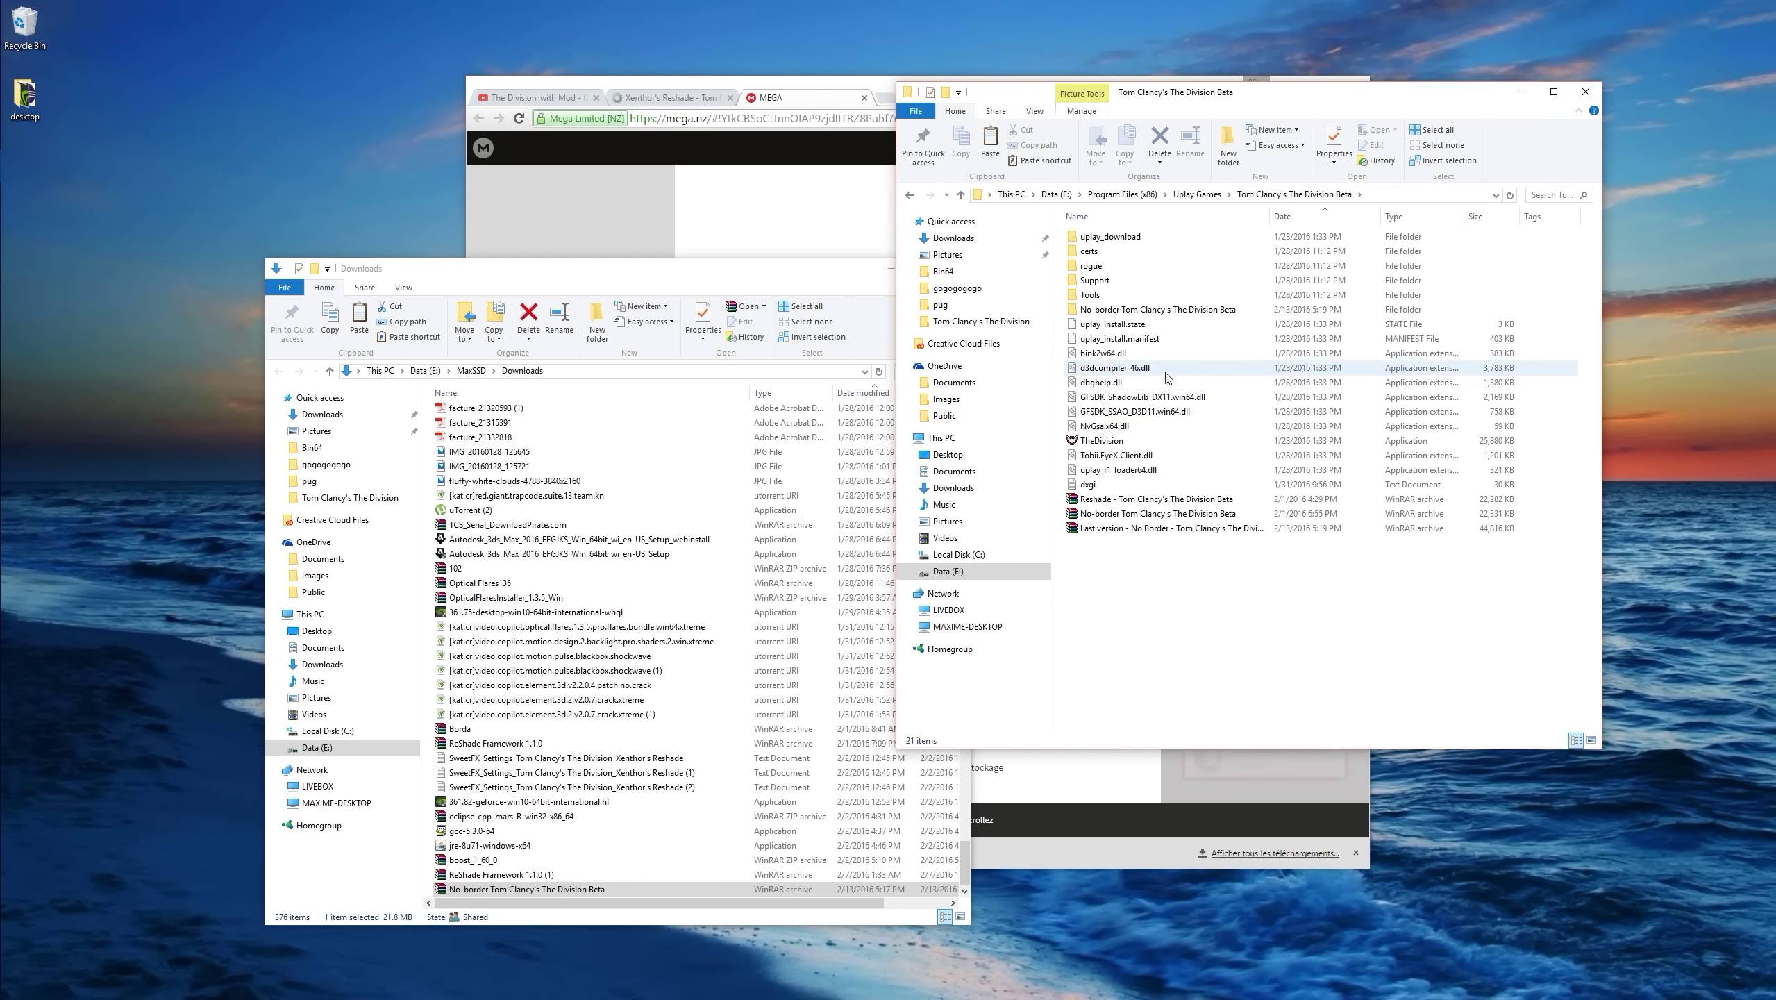